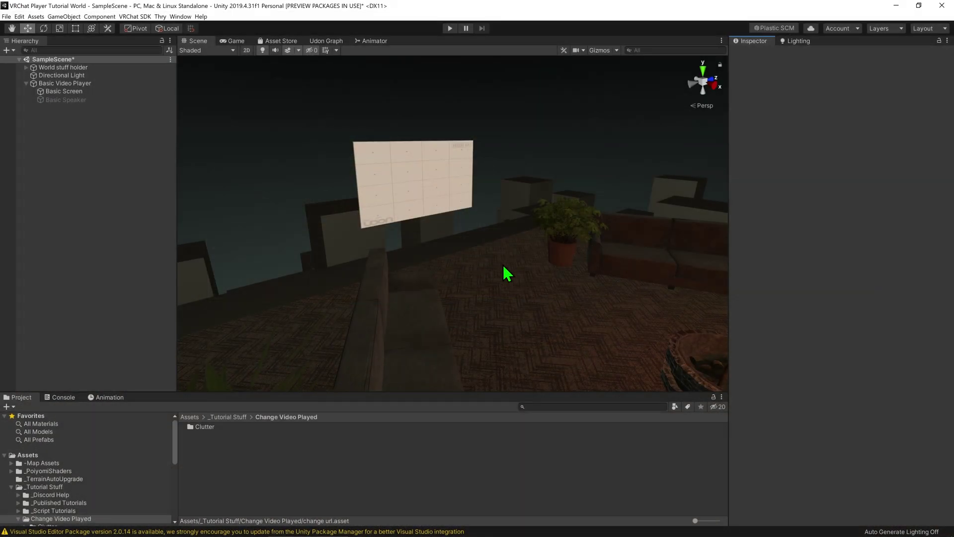
- Add a cube to the scene and name it Change Video Button
{"action": "mouse_move", "coordinate": [579, 283]}
{"action": "right_mouse_down"}
{"action": "mouse_move", "coordinate": [546, 303]}
{"action": "mouse_move", "coordinate": [505, 288]}
{"action": "right_mouse_up"}
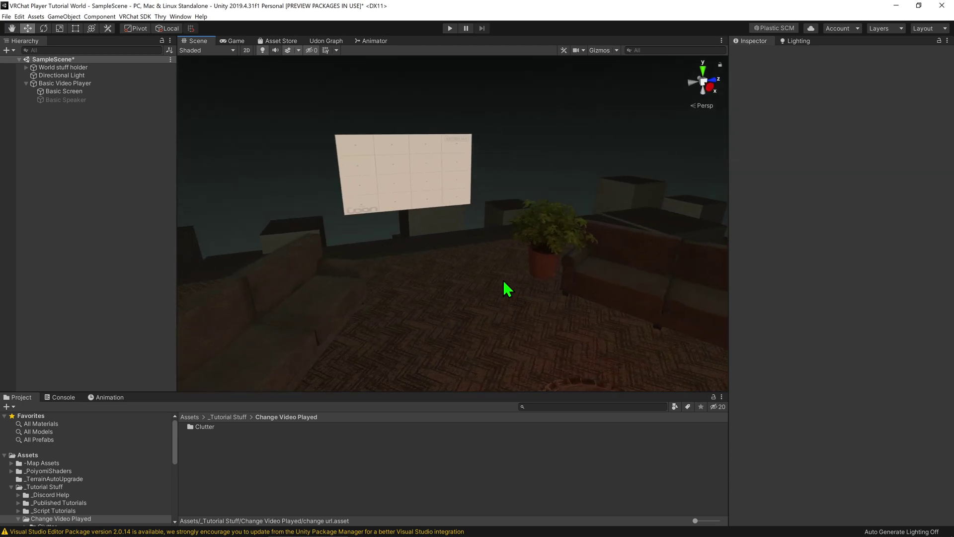
{"action": "right_click", "coordinate": [122, 213]}
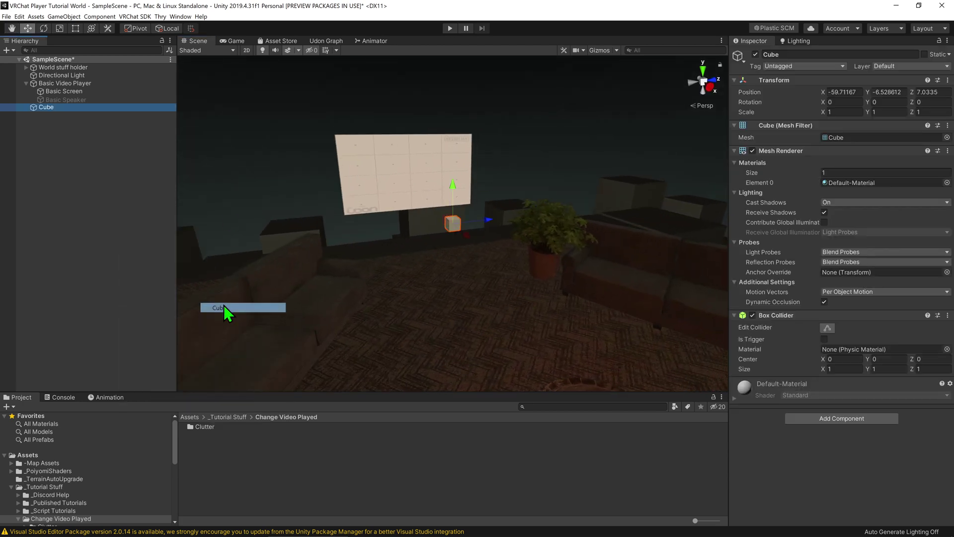
{"action": "left_click", "coordinate": [223, 307]}
{"action": "left_click", "coordinate": [833, 54]}
{"action": "type", "text": "Change Video Button"}
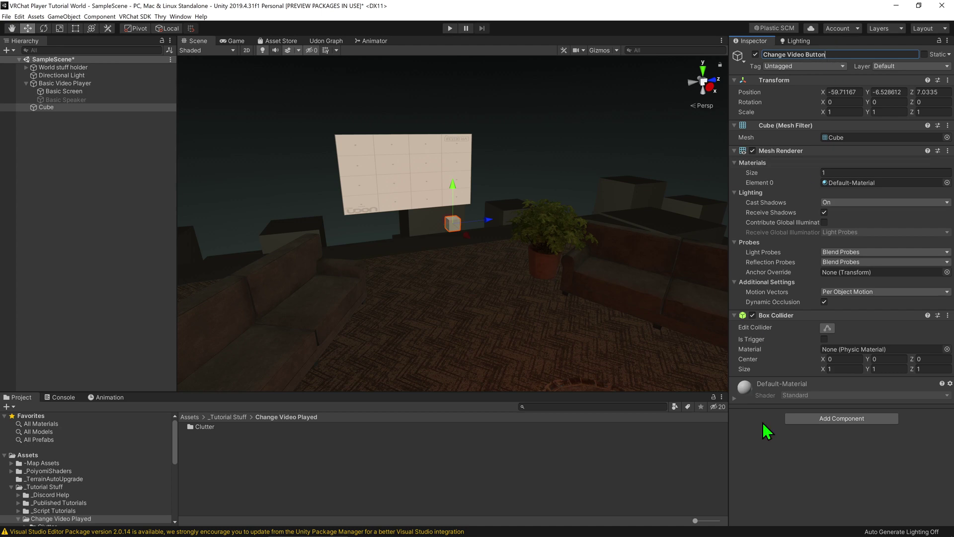
{"action": "key", "text": "Return"}
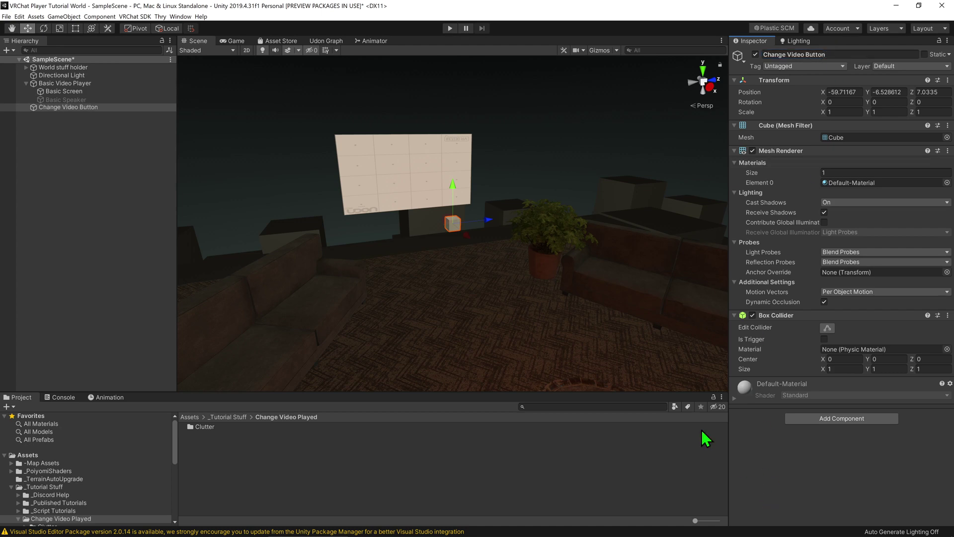
- Zero the cube's X rotation, scale it to 0.15, and lower it onto the floor
{"action": "right_click_drag", "start_coordinate": [506, 263], "coordinate": [509, 236]}
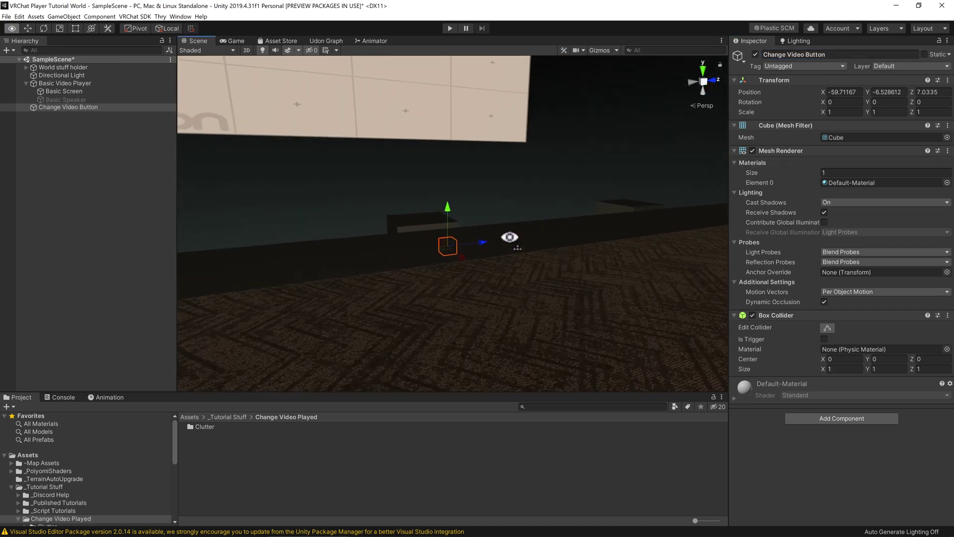
{"action": "key", "text": "ctrl+shift+f"}
{"action": "key", "text": "f"}
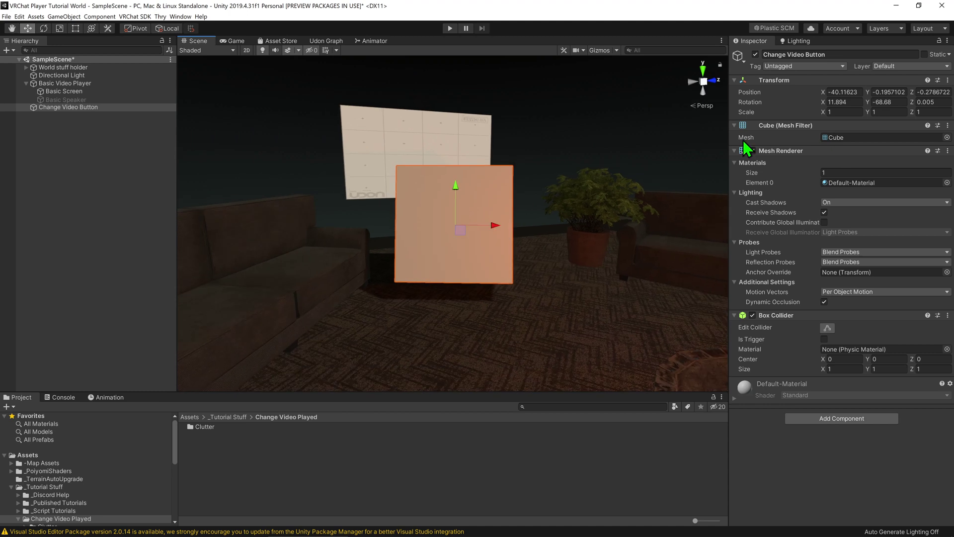
{"action": "double_click", "coordinate": [843, 105]}
{"action": "type", "text": "0"}
{"action": "key", "text": "Tab"}
{"action": "key", "text": "Tab"}
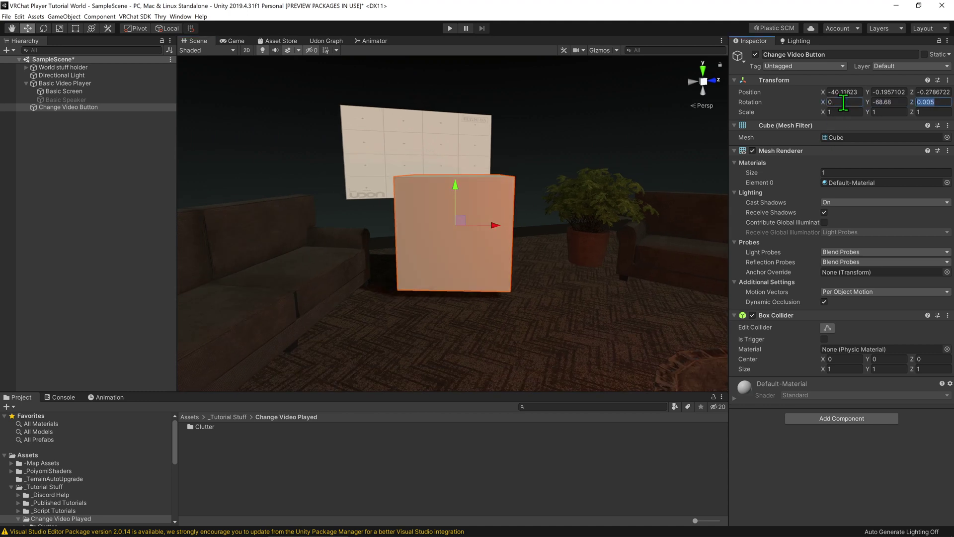
{"action": "key", "text": "Tab"}
{"action": "type", "text": "0.15"}
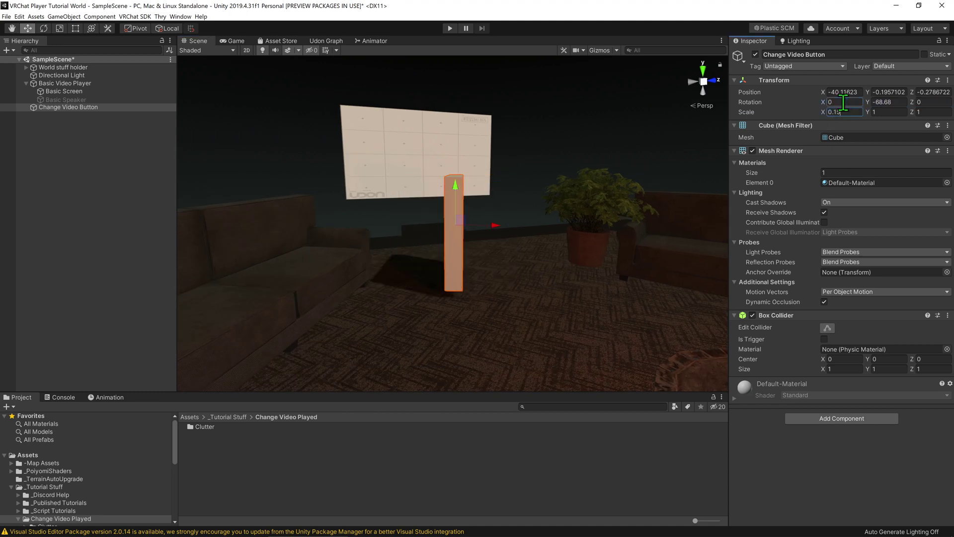
{"action": "key", "text": "Tab"}
{"action": "type", "text": "0.15"}
{"action": "key", "text": "Tab"}
{"action": "type", "text": "0.15"}
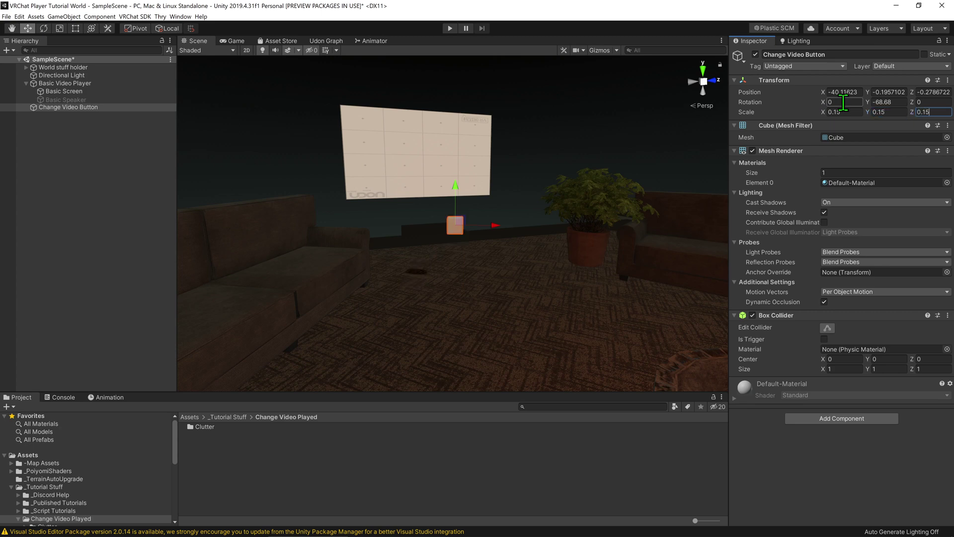
{"action": "right_click_drag", "start_coordinate": [554, 273], "coordinate": [475, 290]}
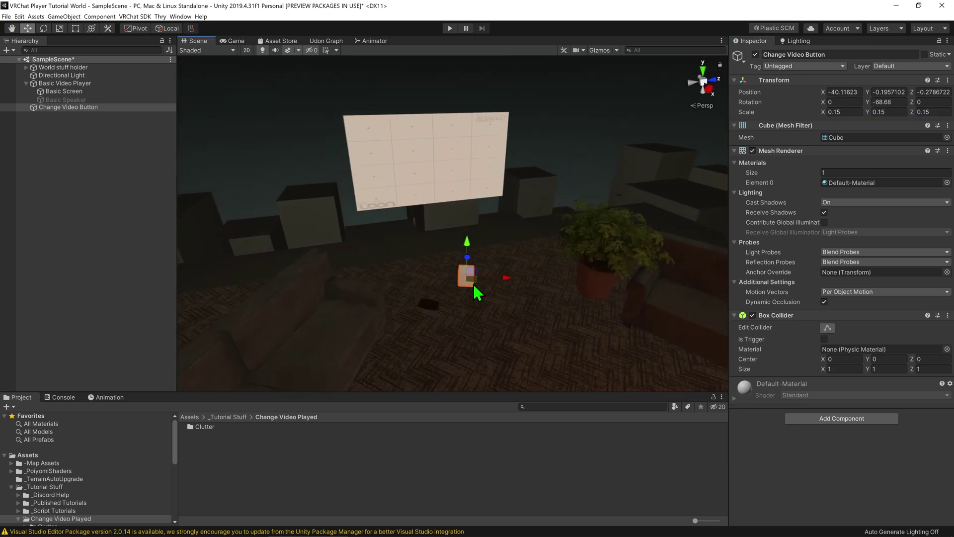
{"action": "left_click_drag", "start_coordinate": [473, 284], "coordinate": [449, 294]}
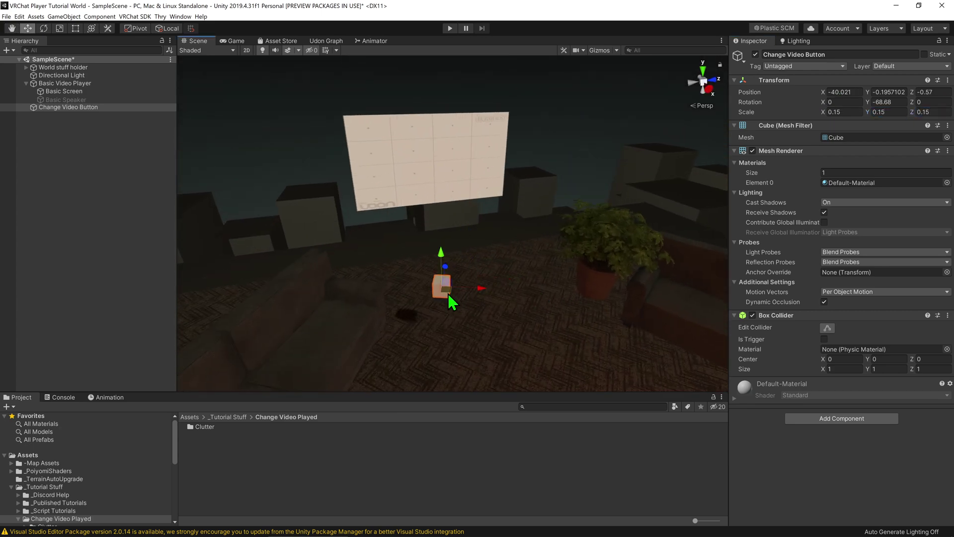
- Tick Is Trigger on the cube's Box Collider and add an Udon Behaviour component
{"action": "left_click", "coordinate": [824, 339]}
{"action": "left_click", "coordinate": [848, 419]}
{"action": "type", "text": "udon"}
{"action": "key", "text": "Return"}
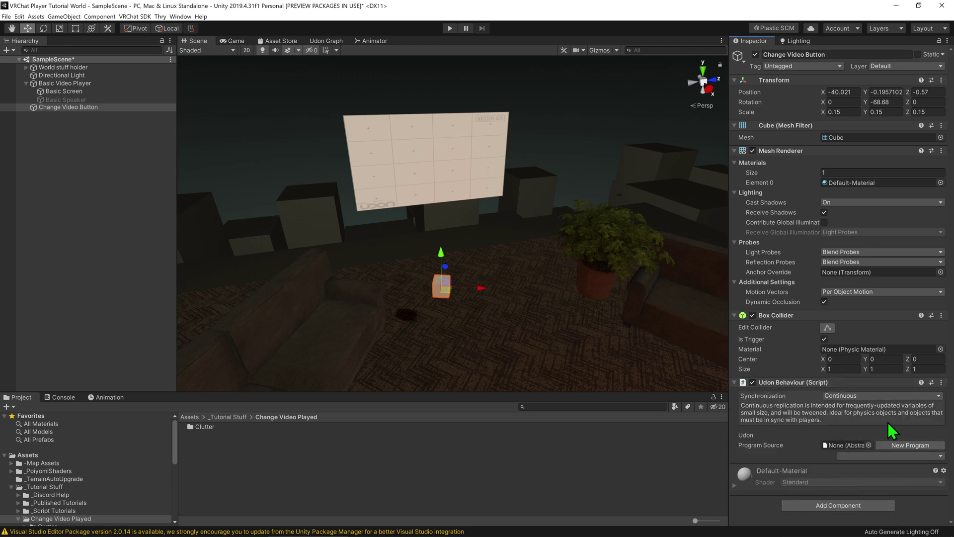
- In the Change Video Played folder, create an Udon Graph Program Asset called Change Url
{"action": "left_click", "coordinate": [356, 474]}
{"action": "right_click", "coordinate": [355, 473]}
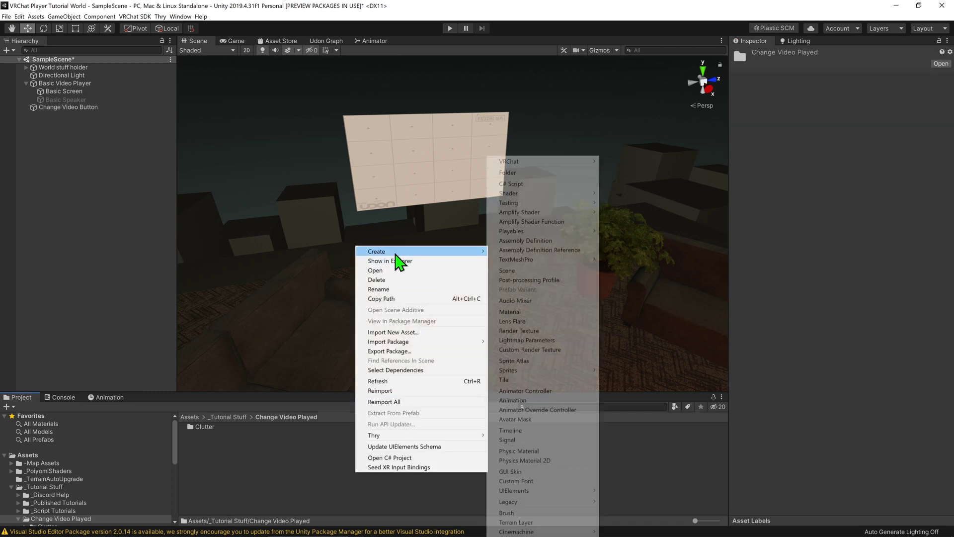
{"action": "mouse_move", "coordinate": [618, 161]}
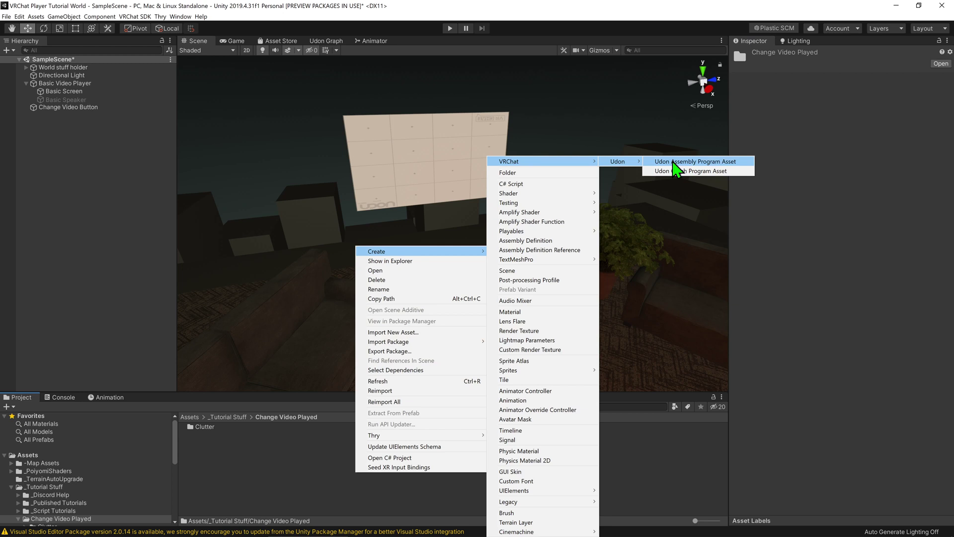
{"action": "left_click", "coordinate": [680, 171]}
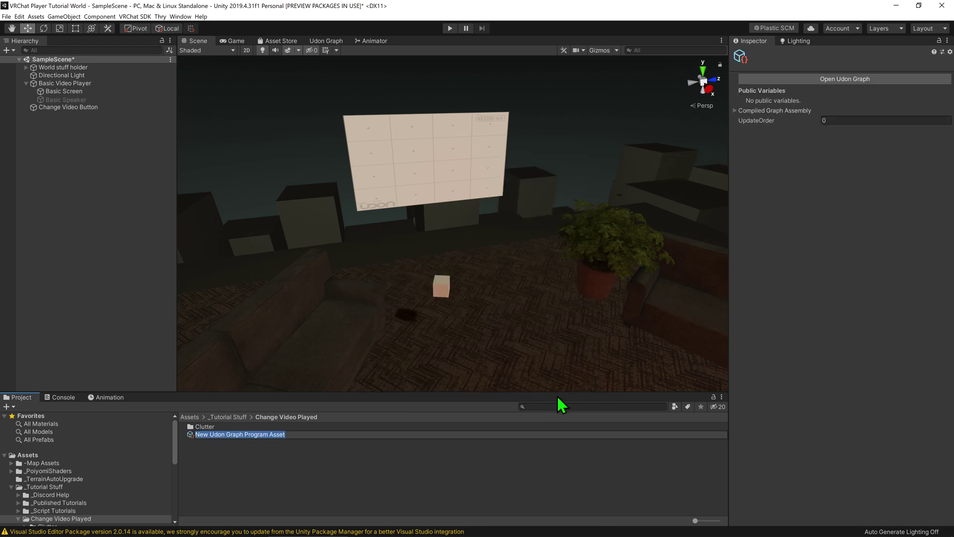
{"action": "type", "text": "Change Url"}
{"action": "key", "text": "Return"}
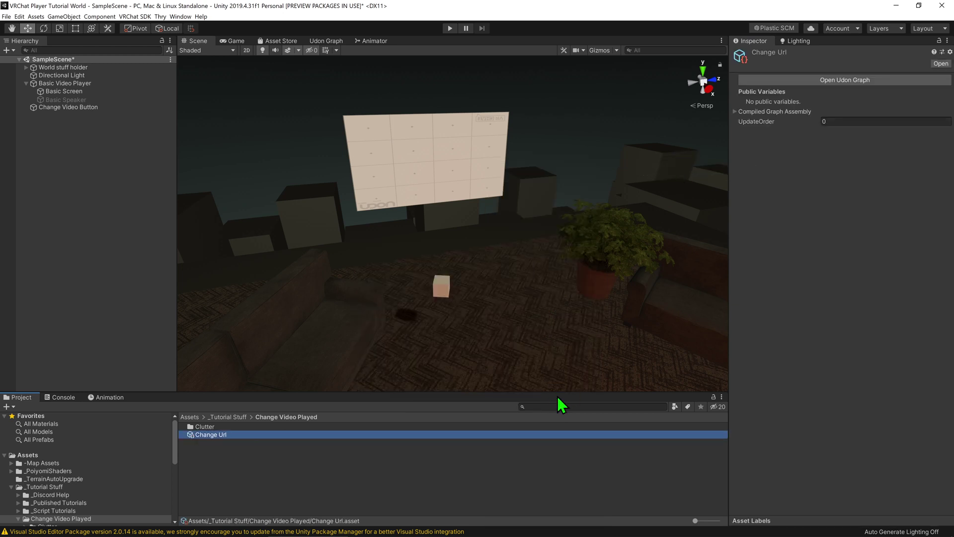
- In the Change Url graph, add a BaseVRCVideoPlayer variable named VideoPlayer
{"action": "left_click", "coordinate": [804, 80]}
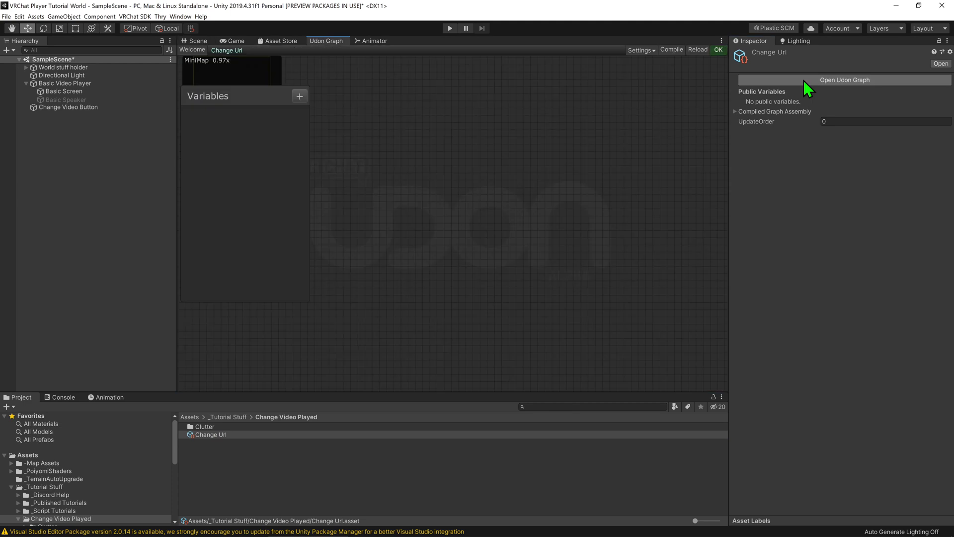
{"action": "left_click", "coordinate": [300, 96]}
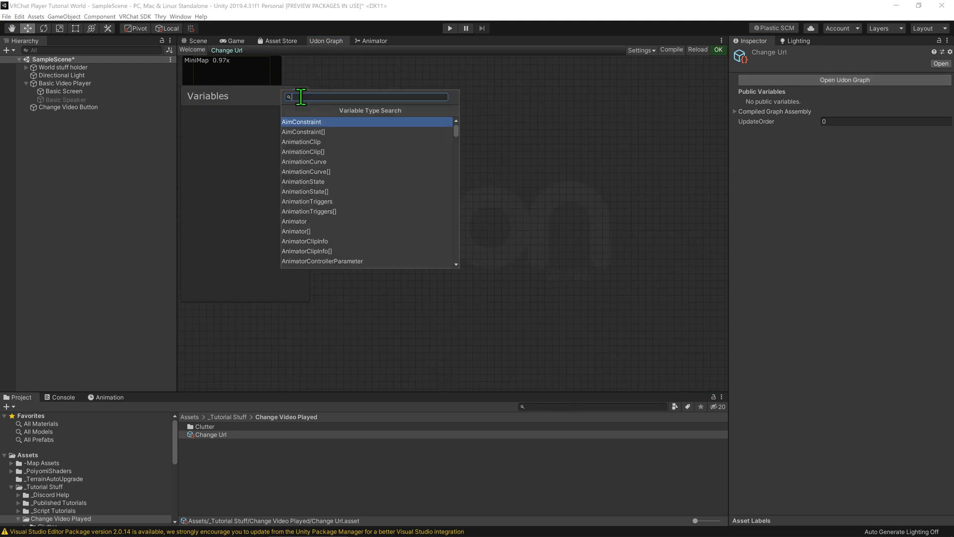
{"action": "type", "text": "base vr"}
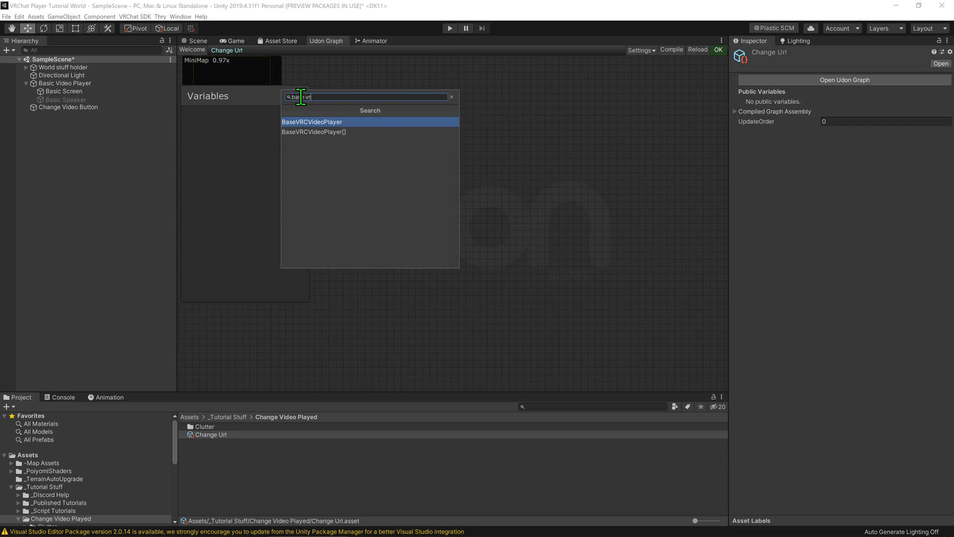
{"action": "key", "text": "Return"}
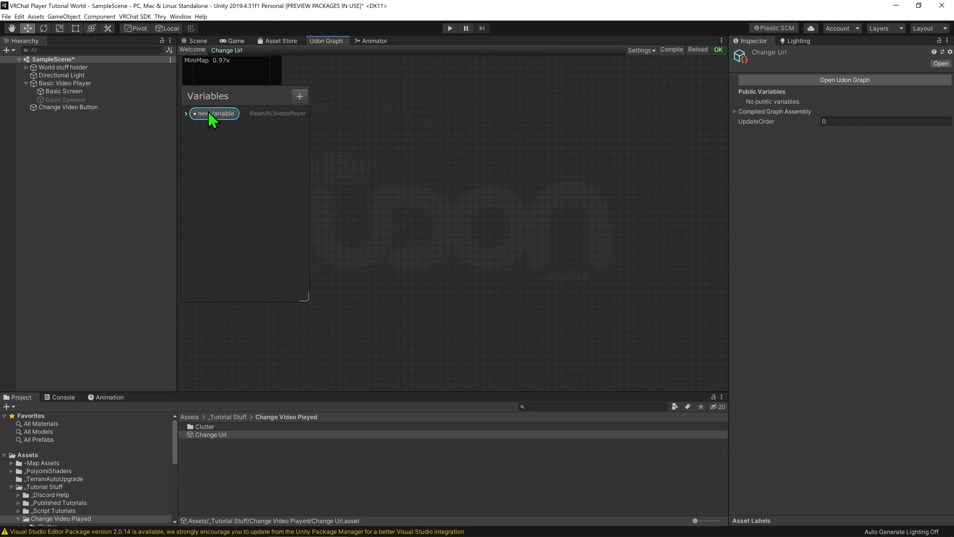
{"action": "double_click", "coordinate": [208, 110]}
{"action": "type", "text": "VideoPlayer"}
{"action": "key", "text": "Return"}
{"action": "left_click", "coordinate": [187, 114]}
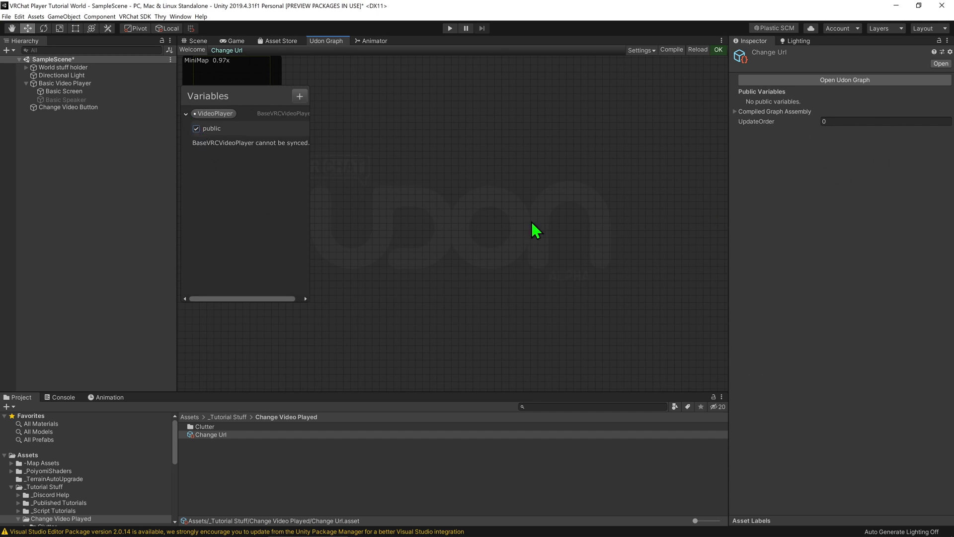
- Add a public VRCUrl variable named TargetUrl
{"action": "left_click", "coordinate": [300, 96]}
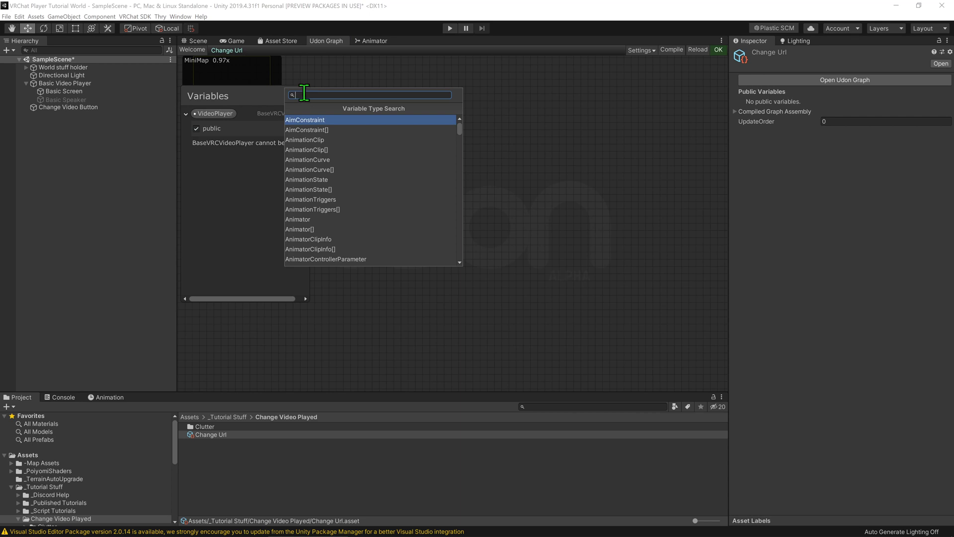
{"action": "type", "text": "vrcurl"}
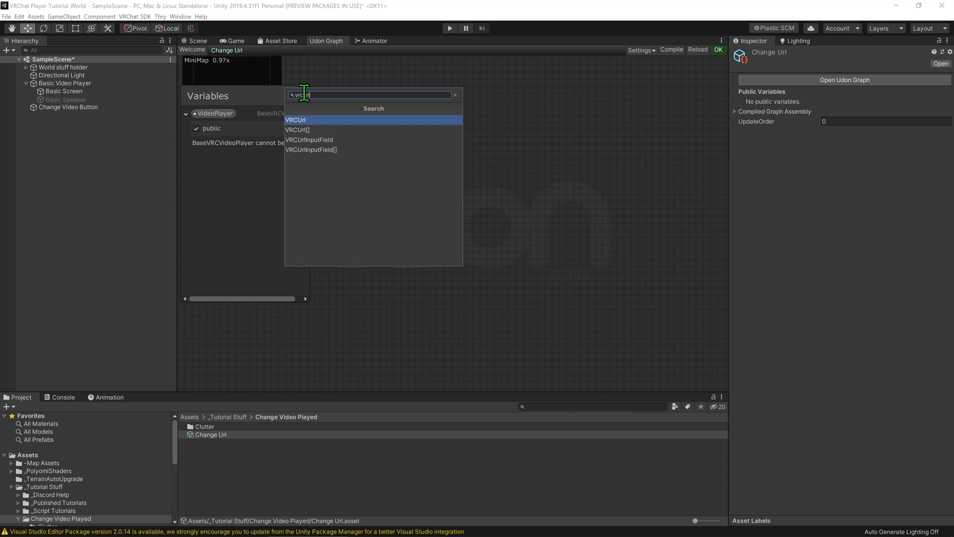
{"action": "key", "text": "Return"}
{"action": "double_click", "coordinate": [206, 126]}
{"action": "type", "text": "Targ"}
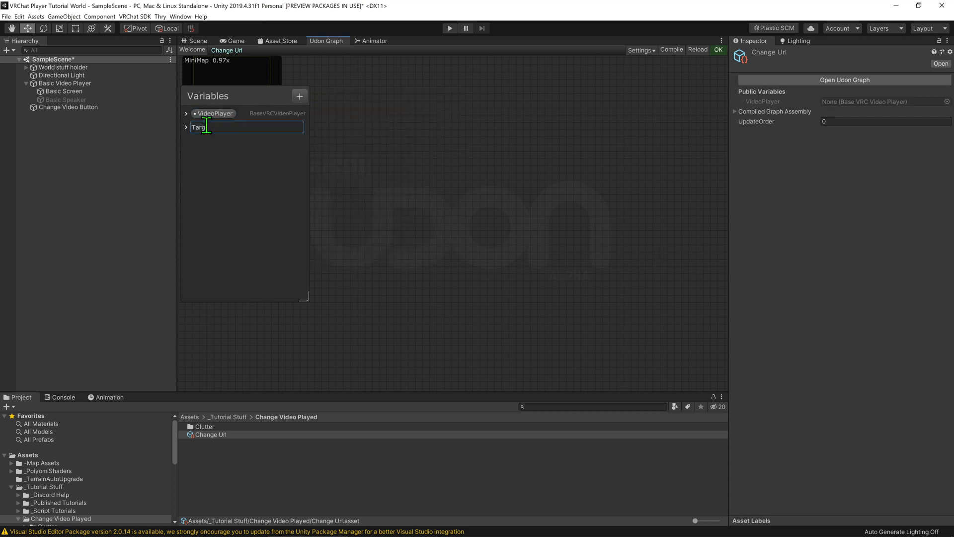
{"action": "type", "text": "etUrl"}
{"action": "key", "text": "Return"}
{"action": "left_click", "coordinate": [186, 127]}
{"action": "left_click", "coordinate": [196, 142]}
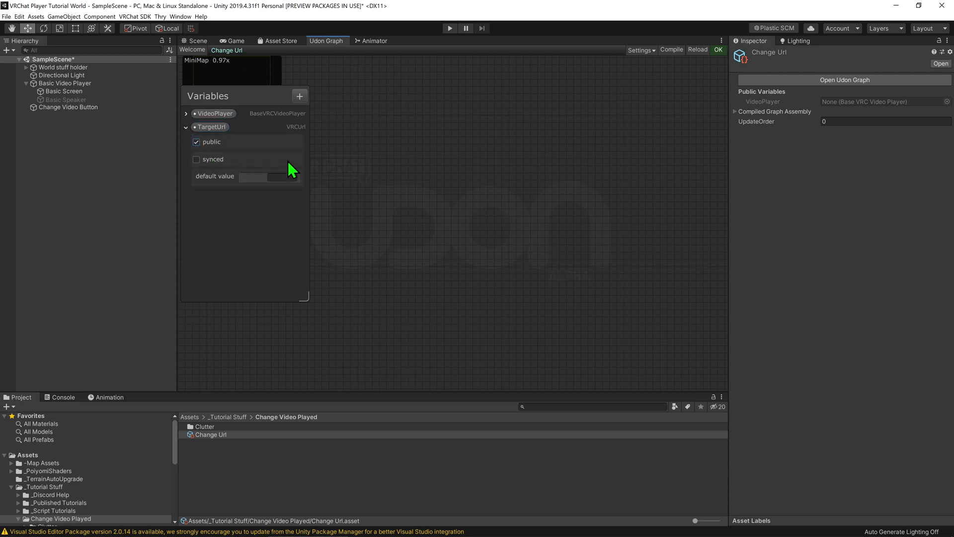
- Add a PlayURL node to the Change Url graph
{"action": "right_click", "coordinate": [502, 196]}
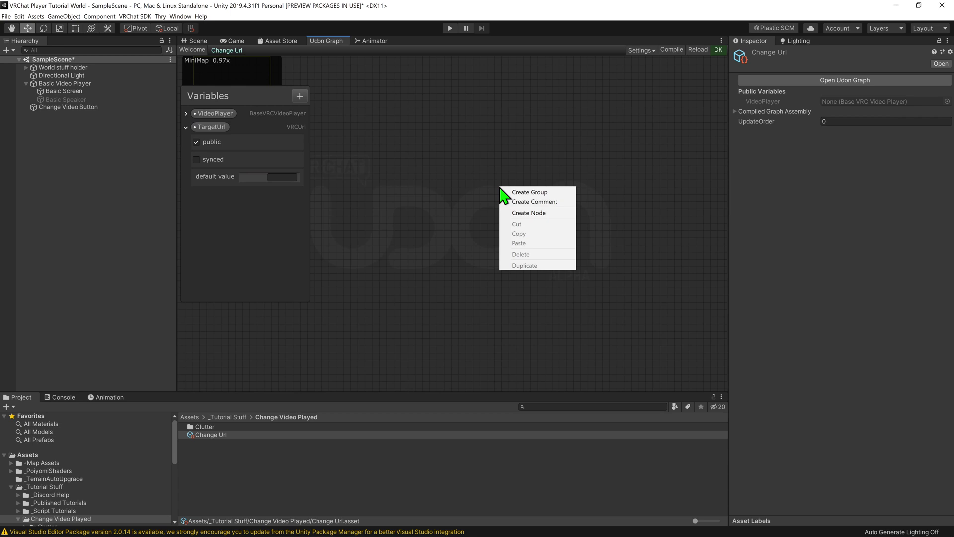
{"action": "left_click", "coordinate": [521, 216]}
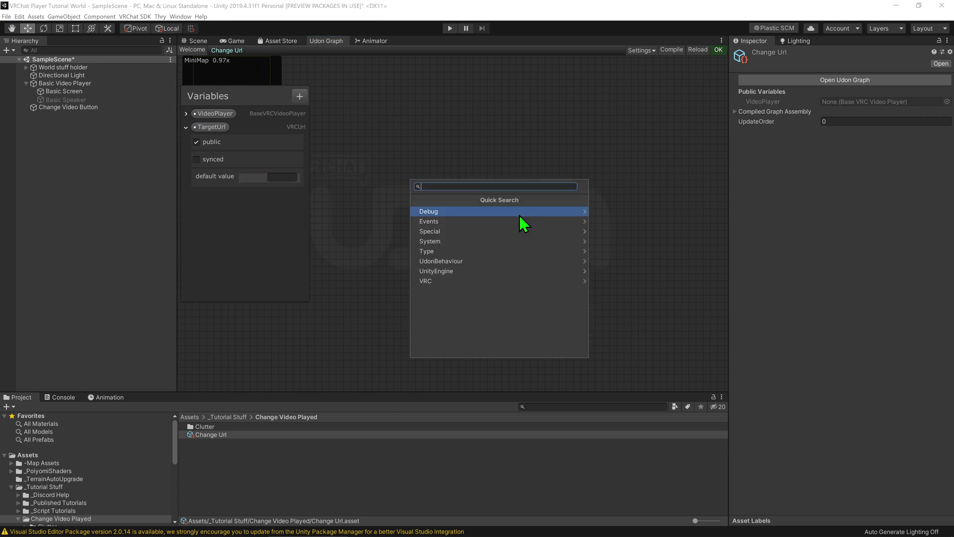
{"action": "type", "text": "videopla"}
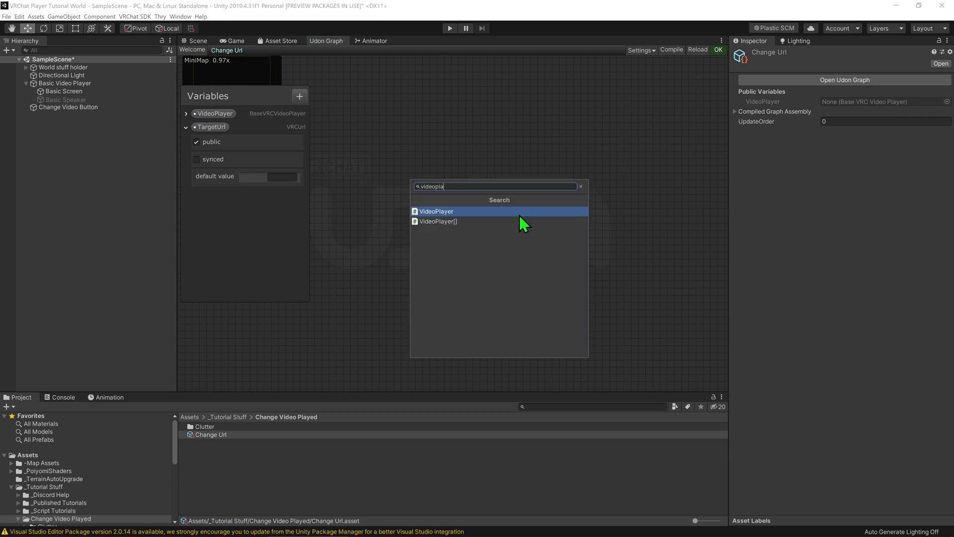
{"action": "type", "text": "y"}
{"action": "key", "text": "Down"}
{"action": "key", "text": "Return"}
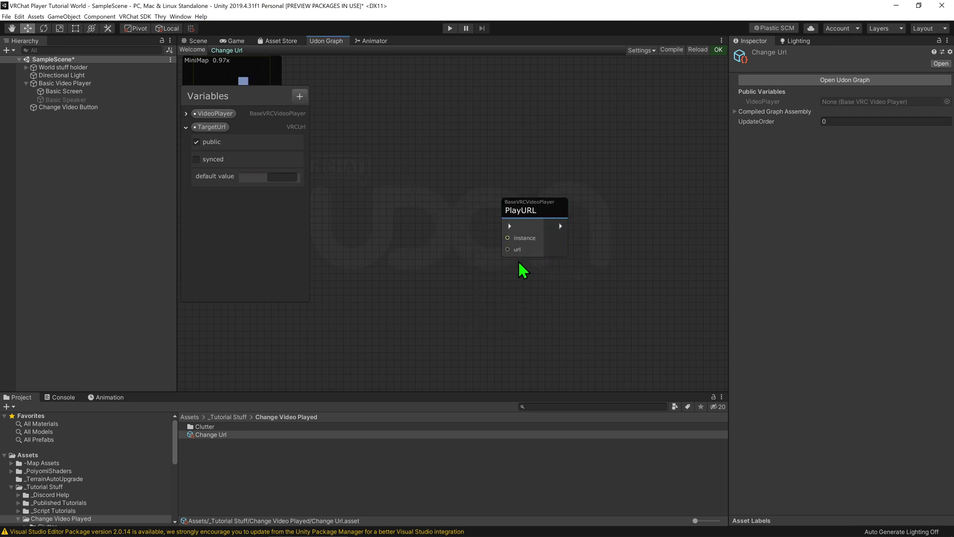
- Add a LoadURL node, then delete it again
{"action": "key", "text": "space"}
{"action": "type", "text": "l"}
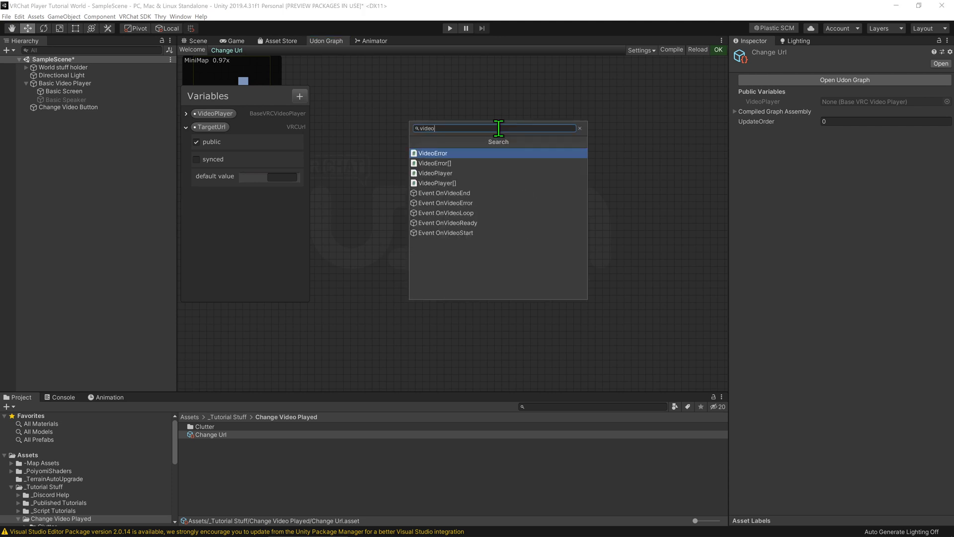
{"action": "type", "text": "oad"}
{"action": "left_click", "coordinate": [432, 154]}
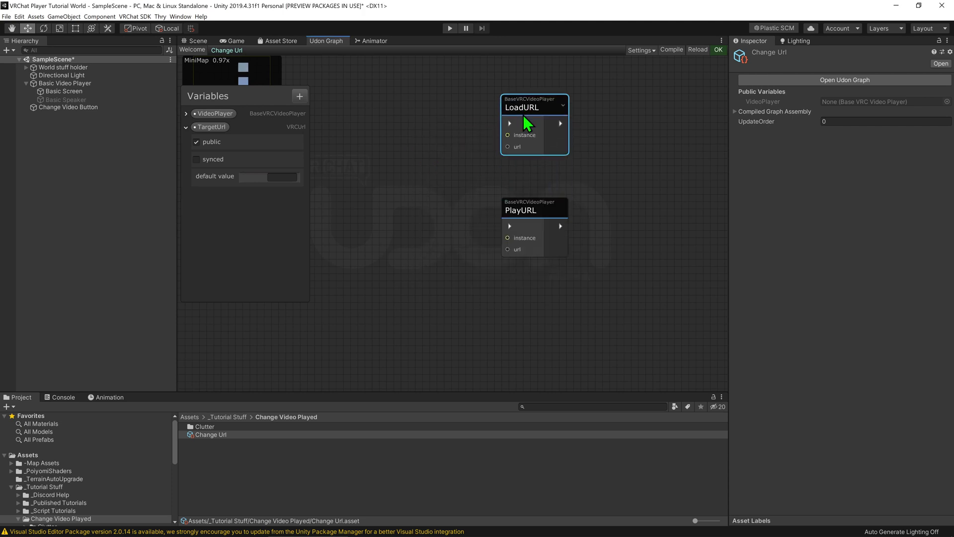
{"action": "key", "text": "Delete"}
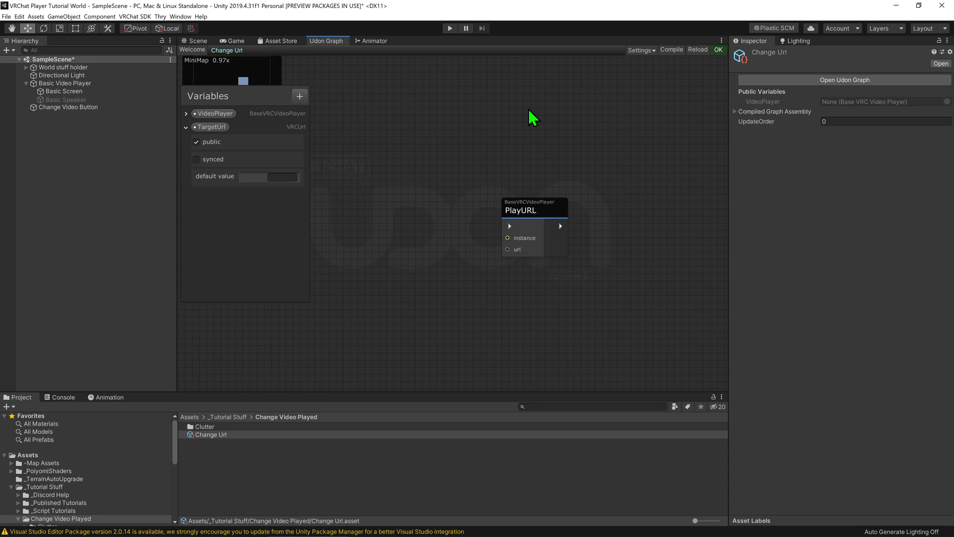
{"action": "mouse_move", "coordinate": [534, 227]}
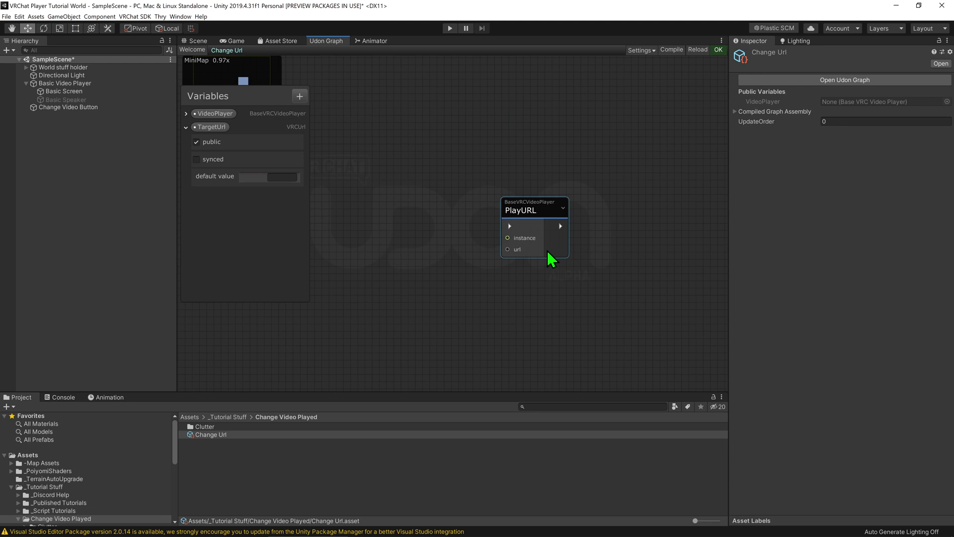
- Place a VideoPlayer variable node and wire it to PlayURL's instance input
{"action": "left_click_drag", "start_coordinate": [215, 113], "coordinate": [374, 224]}
{"action": "left_click", "coordinate": [383, 213]}
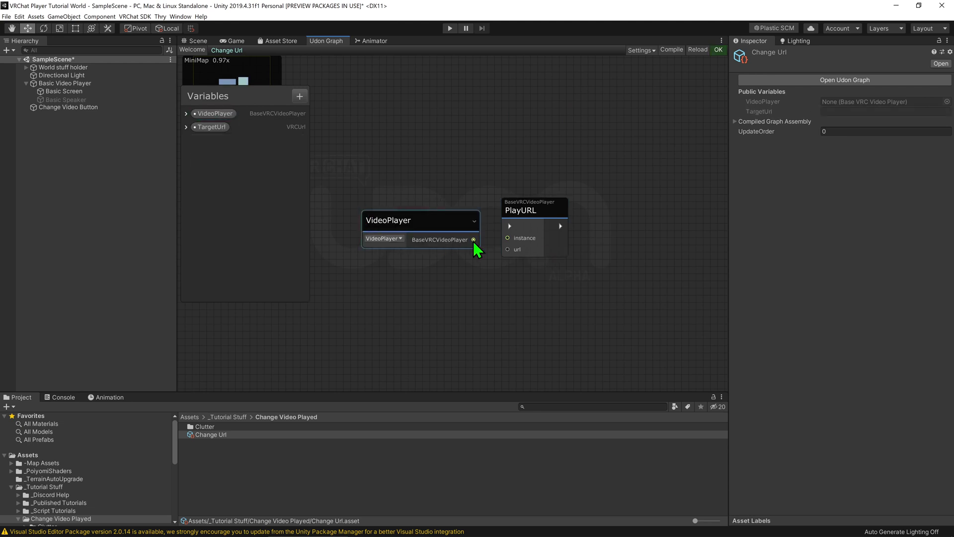
{"action": "left_click_drag", "start_coordinate": [473, 240], "coordinate": [508, 238]}
{"action": "left_click", "coordinate": [420, 229]}
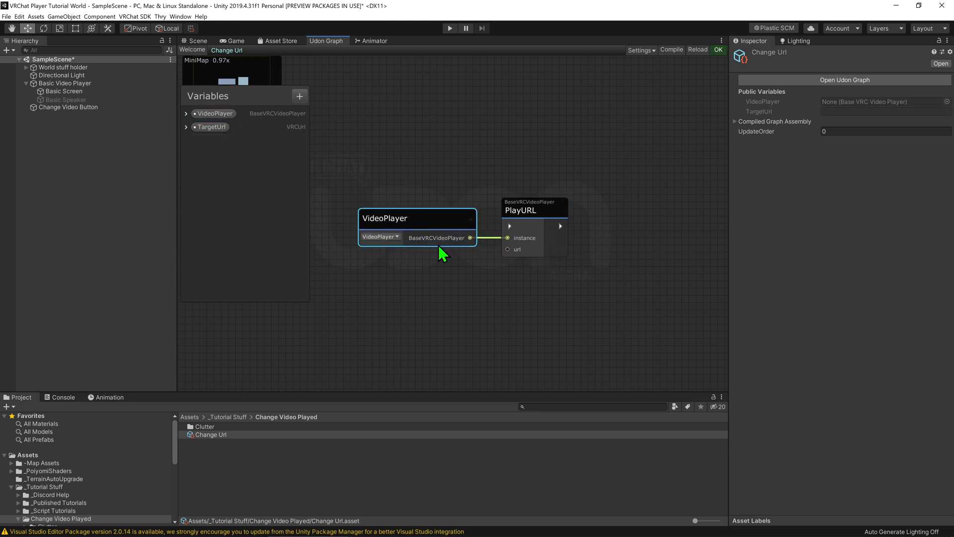
- Place a TargetUrl variable node and wire it to PlayURL's url input
{"action": "left_click", "coordinate": [443, 258]}
{"action": "mouse_move", "coordinate": [211, 126]}
{"action": "left_mouse_down"}
{"action": "mouse_move", "coordinate": [273, 192]}
{"action": "mouse_move", "coordinate": [395, 278]}
{"action": "mouse_move", "coordinate": [430, 265]}
{"action": "left_mouse_up"}
{"action": "mouse_move", "coordinate": [508, 250]}
{"action": "left_mouse_down"}
{"action": "mouse_move", "coordinate": [490, 282]}
{"action": "mouse_move", "coordinate": [472, 283]}
{"action": "left_mouse_up"}
{"action": "left_click", "coordinate": [513, 239]}
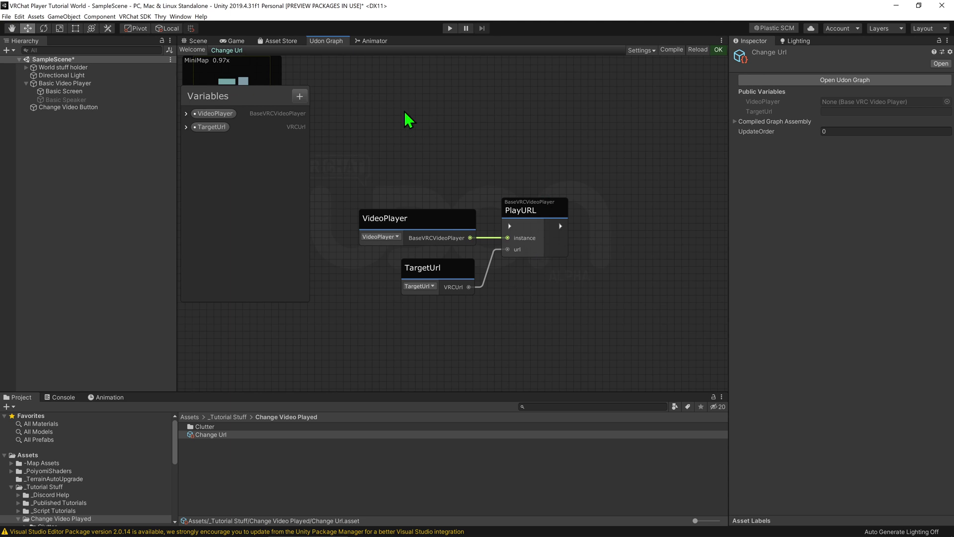
- Add an Event Interact node and connect its flow output to PlayURL
{"action": "key", "text": "space"}
{"action": "type", "text": "int"}
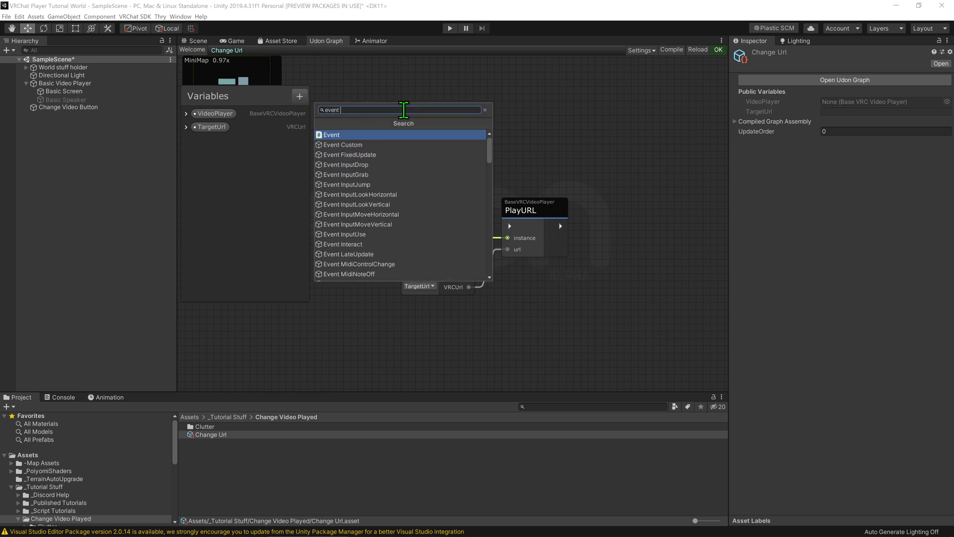
{"action": "type", "text": "eract"}
{"action": "key", "text": "Return"}
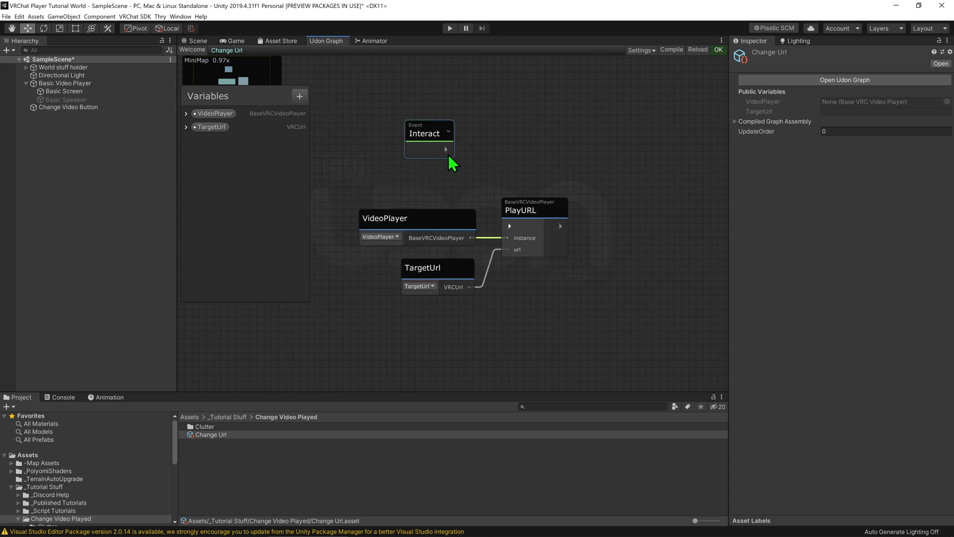
{"action": "left_click_drag", "start_coordinate": [450, 158], "coordinate": [510, 227]}
{"action": "left_click_drag", "start_coordinate": [425, 131], "coordinate": [422, 158]}
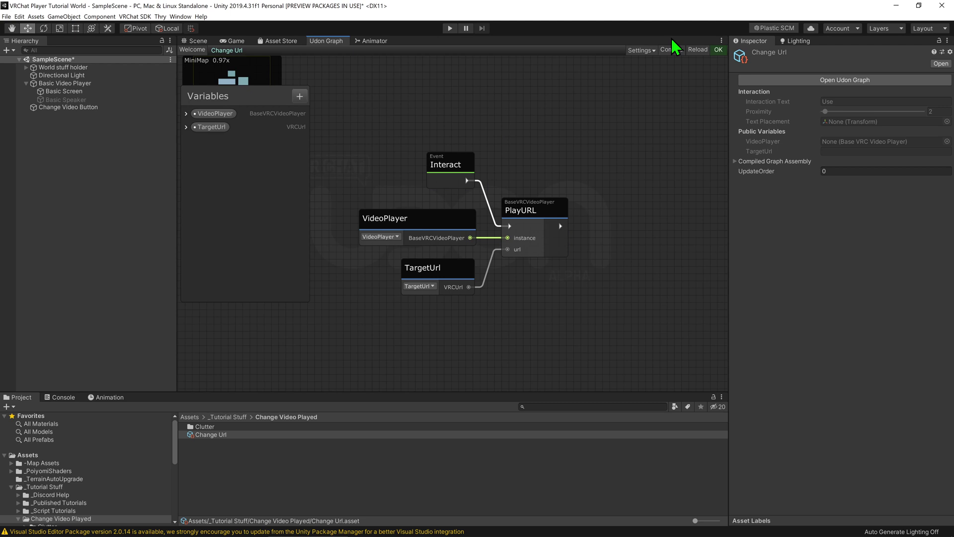
- Assign Change Url as the button's Program Source and set Interaction Text to 'Play Video 1'
{"action": "left_click", "coordinate": [199, 42]}
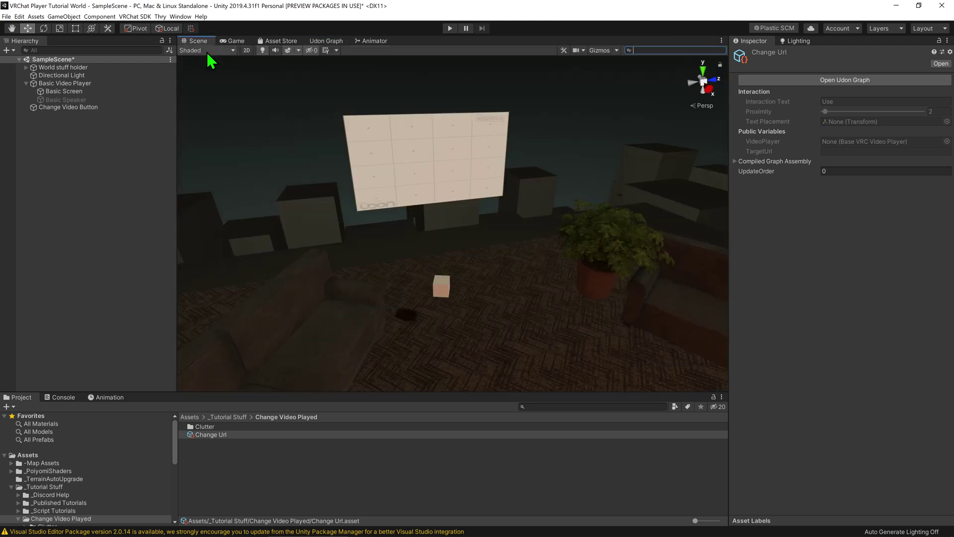
{"action": "left_click", "coordinate": [444, 294]}
{"action": "mouse_move", "coordinate": [220, 436]}
{"action": "left_mouse_down"}
{"action": "mouse_move", "coordinate": [871, 436]}
{"action": "mouse_move", "coordinate": [849, 440]}
{"action": "left_mouse_up"}
{"action": "scroll", "coordinate": [852, 360], "scroll_direction": "down", "scroll_amount": 2}
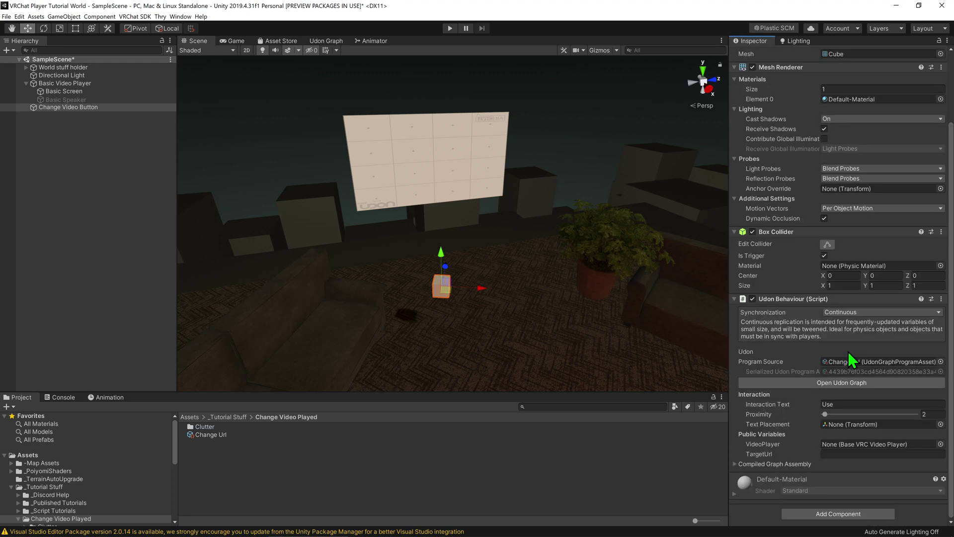
{"action": "left_click", "coordinate": [843, 404]}
{"action": "type", "text": "Play Video 1"}
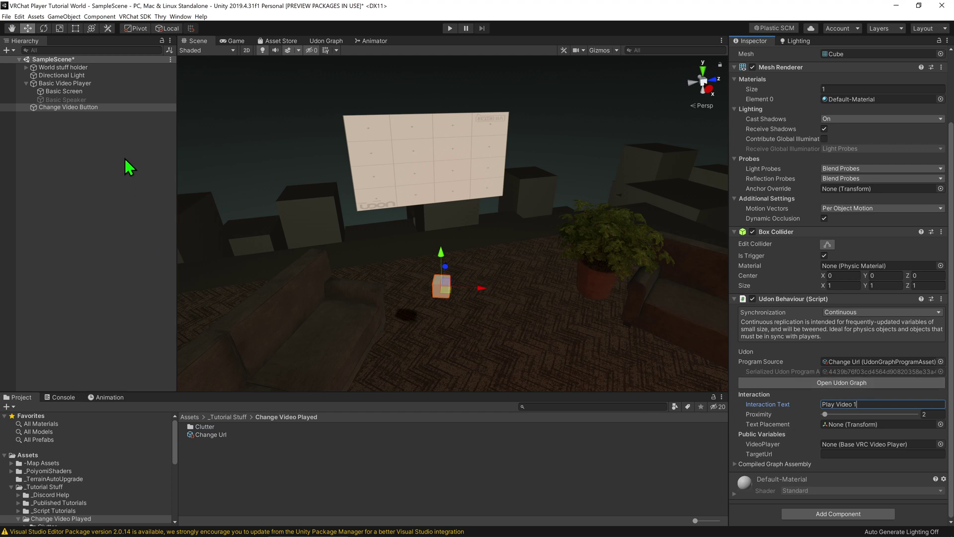
- Add a VRC Unity Video Player component to Basic Video Player, then remove it
{"action": "left_click", "coordinate": [71, 87]}
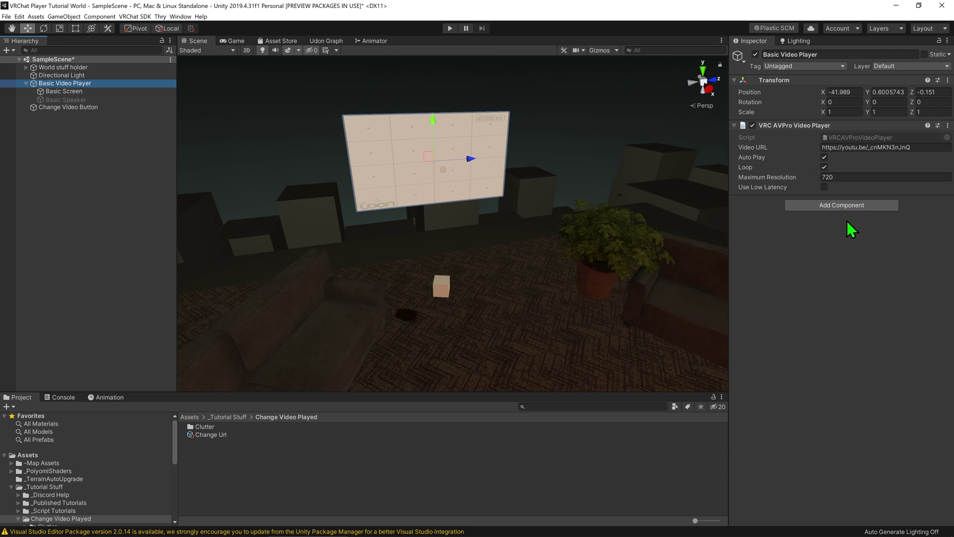
{"action": "left_click", "coordinate": [839, 205]}
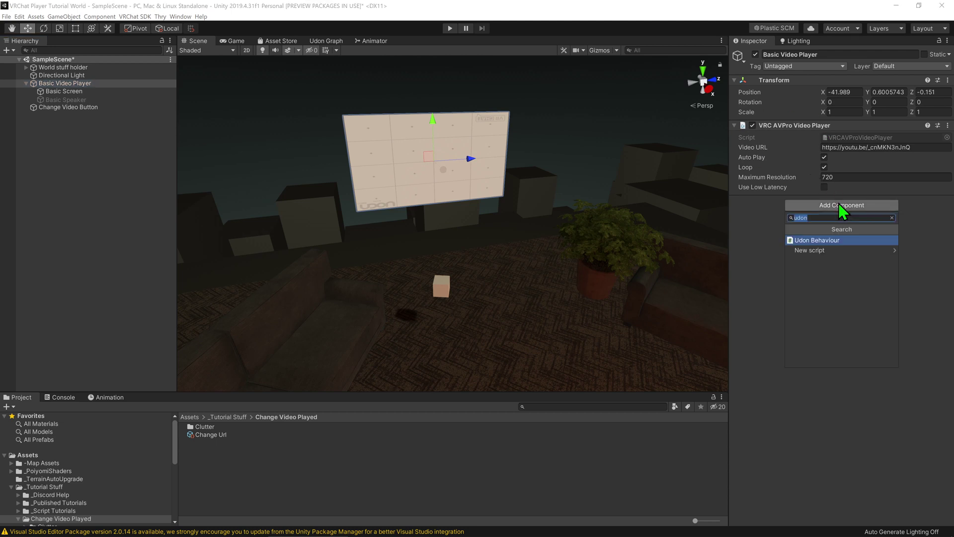
{"action": "type", "text": "vrc uni"}
{"action": "key", "text": "Return"}
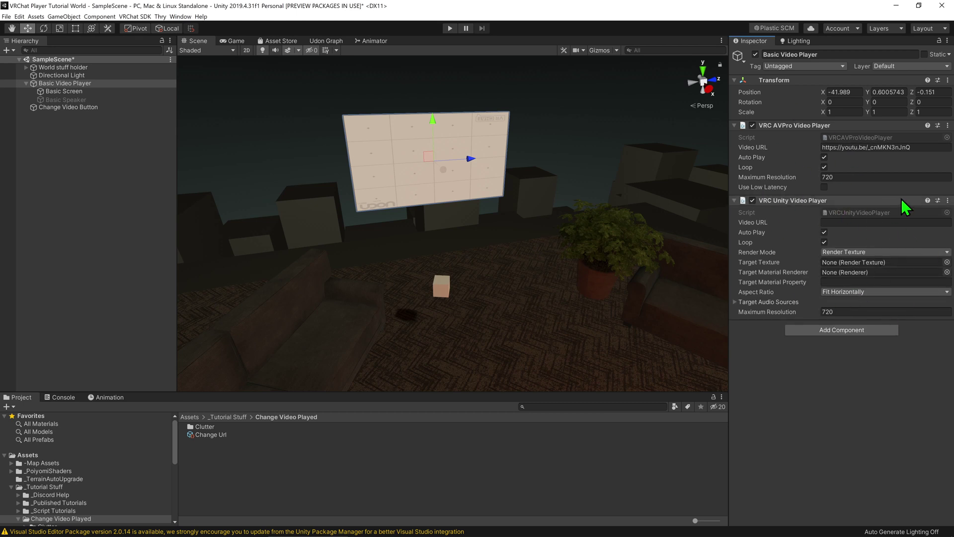
{"action": "left_click", "coordinate": [947, 200]}
{"action": "left_click", "coordinate": [895, 223]}
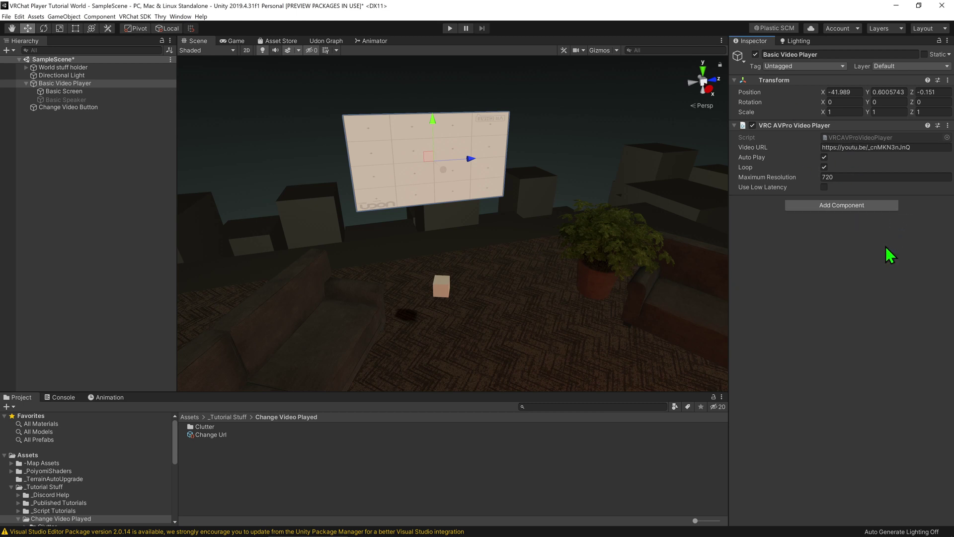
{"action": "left_click", "coordinate": [91, 110]}
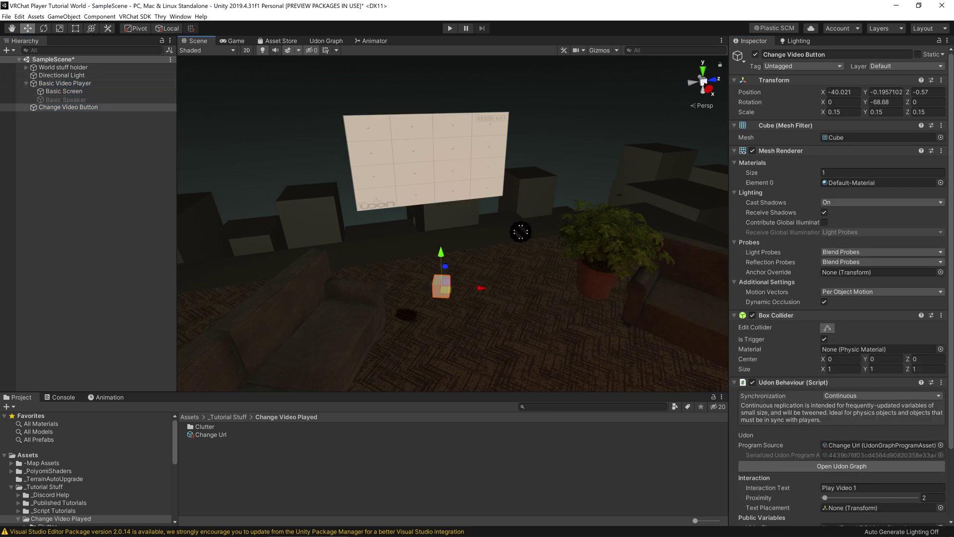
{"action": "scroll", "coordinate": [880, 513], "scroll_direction": "down", "scroll_amount": 3}
{"action": "left_click_drag", "start_coordinate": [880, 513], "coordinate": [852, 475]}
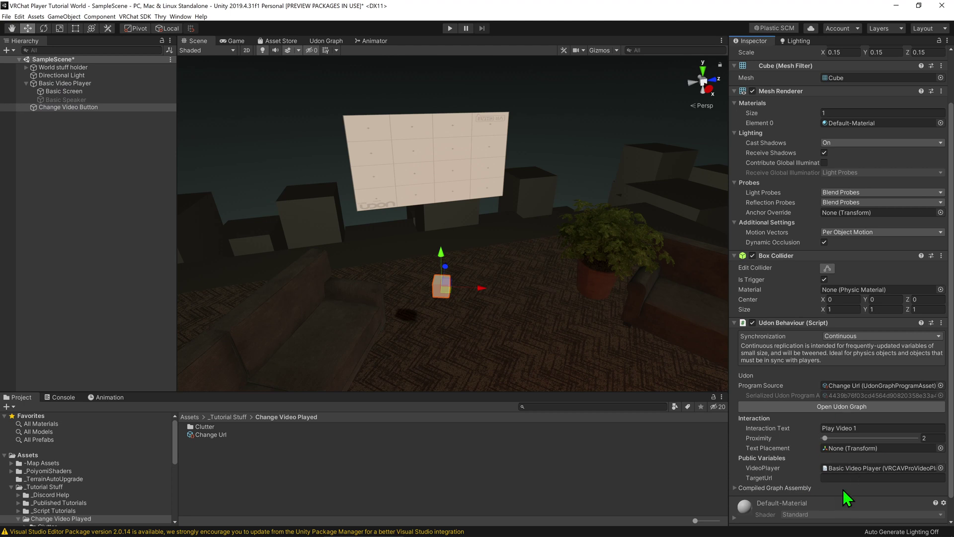
{"action": "left_click", "coordinate": [854, 478]}
{"action": "type", "text": "https://youtu.be/gPKIUEZJQt8"}
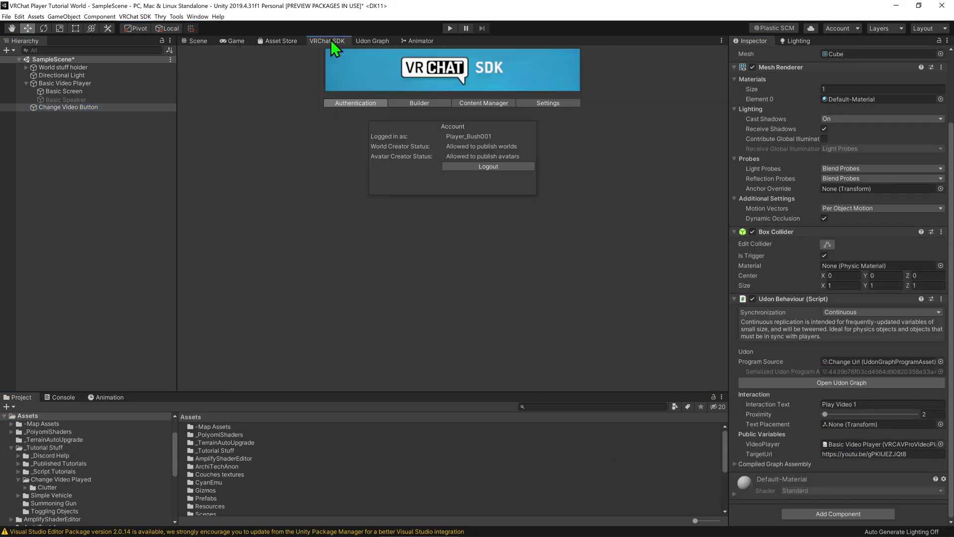
- Build & Test the world, then walk past the cube button and wall screen with WASD
{"action": "left_click", "coordinate": [405, 105]}
{"action": "left_click", "coordinate": [499, 320]}
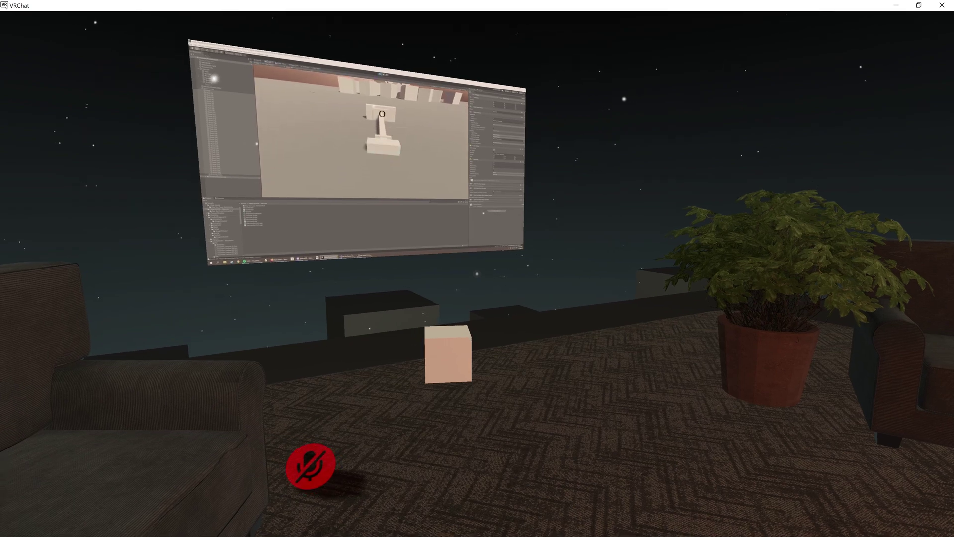
{"action": "key", "text": "w"}
{"action": "key", "text": "s"}
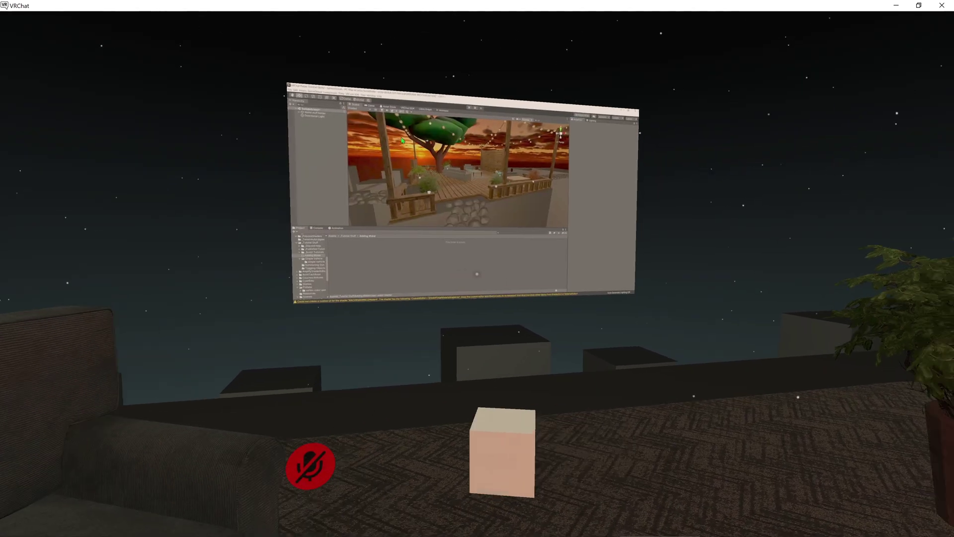
{"action": "key", "text": "d"}
{"action": "key", "text": "s"}
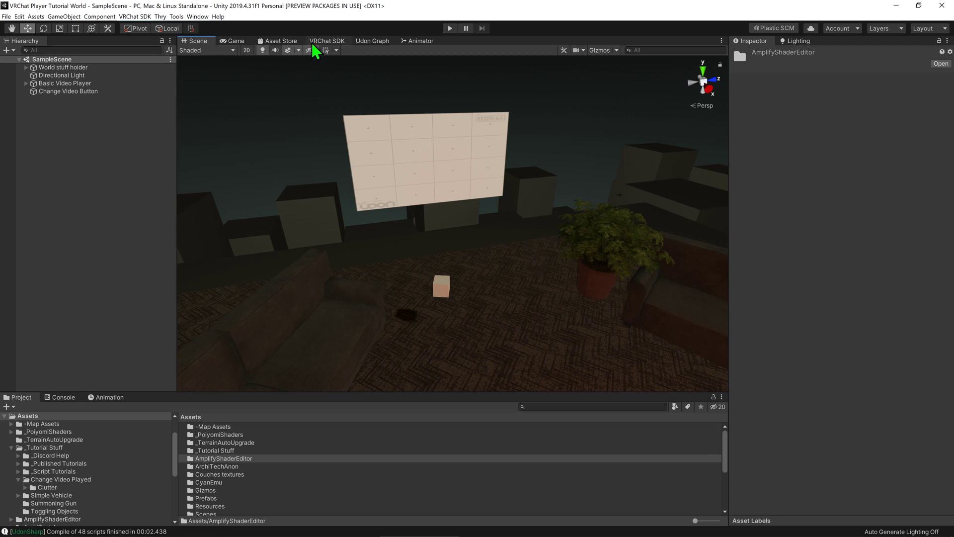
- Add a Custom Event named ChangeUrl, wire it to PlayURL, and place it below Interact
{"action": "left_click", "coordinate": [371, 42]}
{"action": "middle_click_drag", "start_coordinate": [415, 160], "coordinate": [445, 340]}
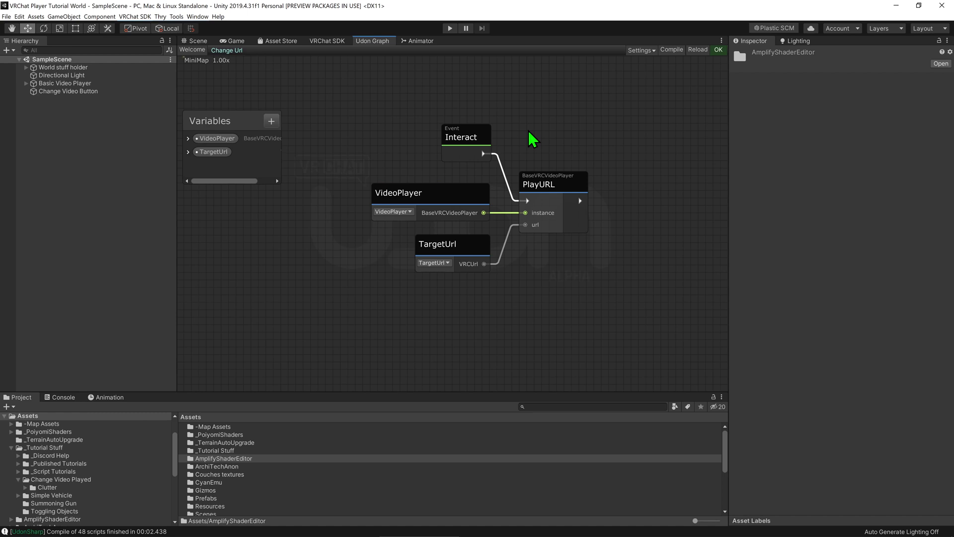
{"action": "middle_click_drag", "start_coordinate": [529, 136], "coordinate": [531, 156]}
{"action": "key", "text": "space"}
{"action": "type", "text": "cust"}
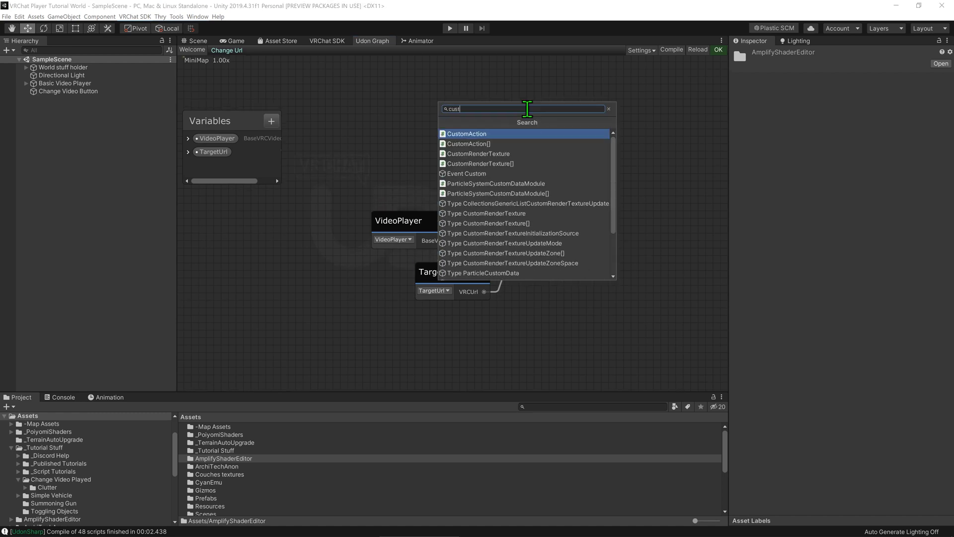
{"action": "type", "text": "omev"}
{"action": "key", "text": "Return"}
{"action": "left_click", "coordinate": [549, 151]}
{"action": "type", "text": "Cha"}
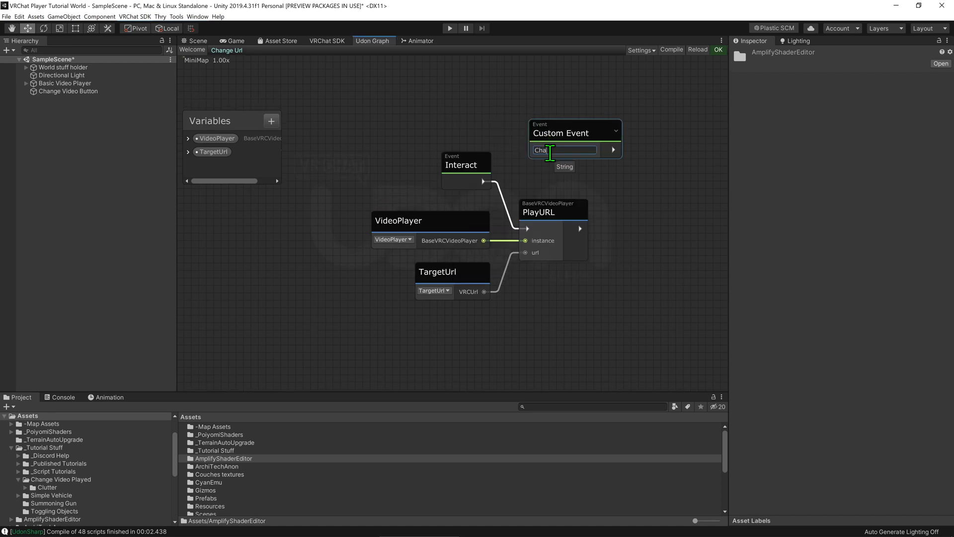
{"action": "type", "text": "nge Url"}
{"action": "key", "text": "Return"}
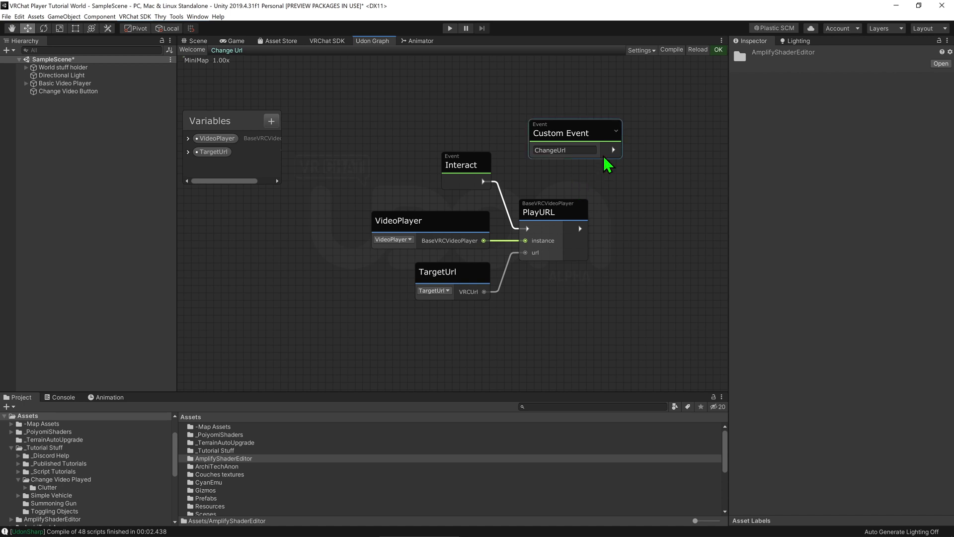
{"action": "left_click_drag", "start_coordinate": [613, 150], "coordinate": [527, 228]}
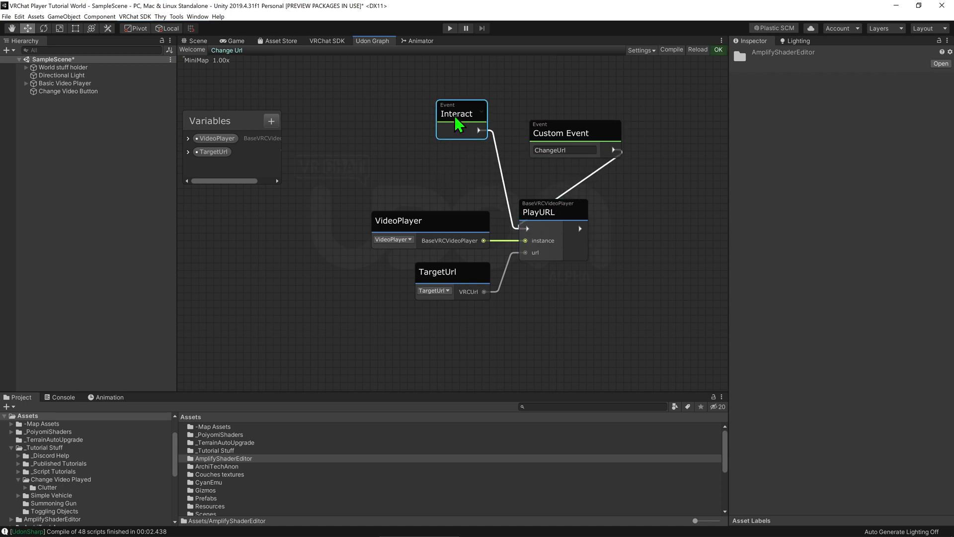
{"action": "left_click_drag", "start_coordinate": [456, 123], "coordinate": [455, 89]}
{"action": "mouse_move", "coordinate": [552, 136]}
{"action": "left_mouse_down"}
{"action": "mouse_move", "coordinate": [404, 174]}
{"action": "mouse_move", "coordinate": [428, 176]}
{"action": "left_mouse_up"}
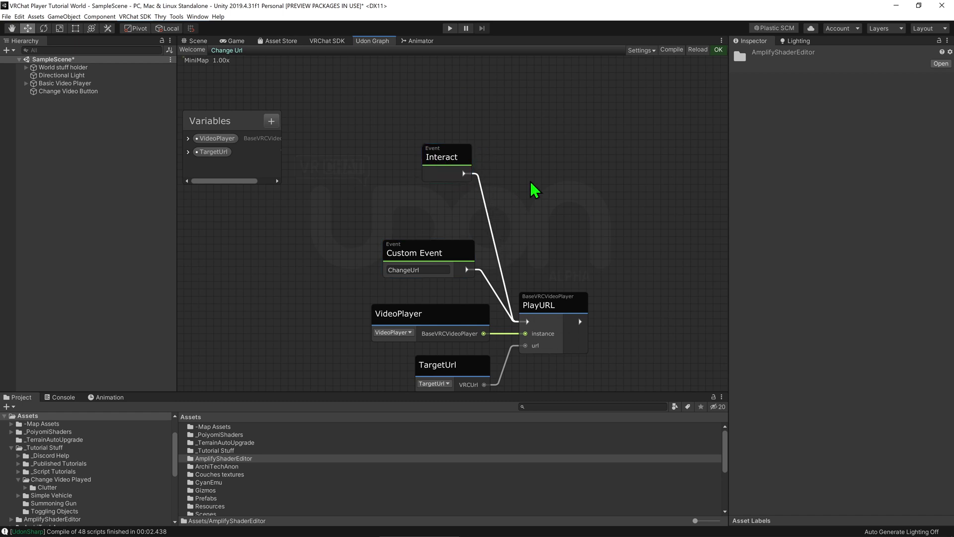
- Add a SendCustomNetworkEvent node with target All and event name ChangeUrl
{"action": "key", "text": "space"}
{"action": "type", "text": "udon"}
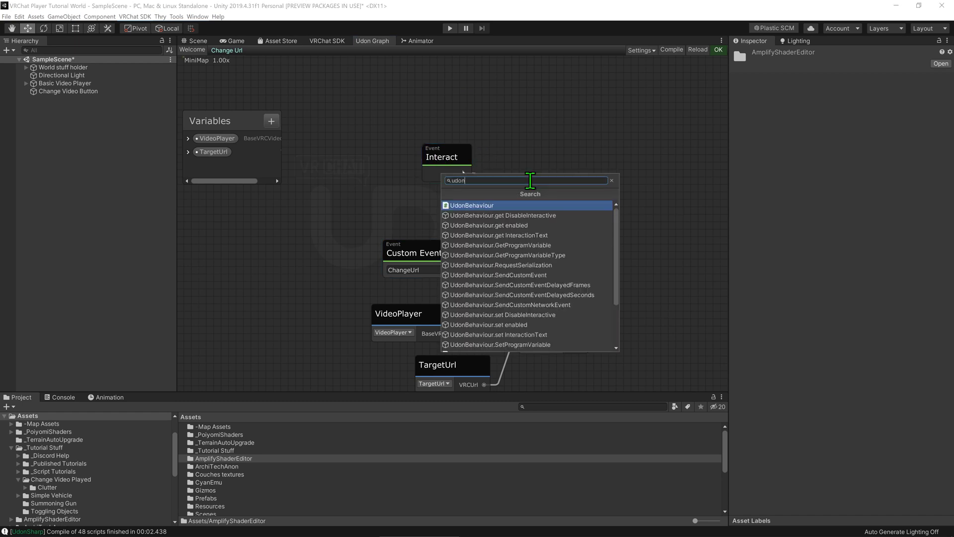
{"action": "key", "text": "BackSpace"}
{"action": "key", "text": "BackSpace"}
{"action": "key", "text": "BackSpace"}
{"action": "type", "text": "send"}
{"action": "key", "text": "Down"}
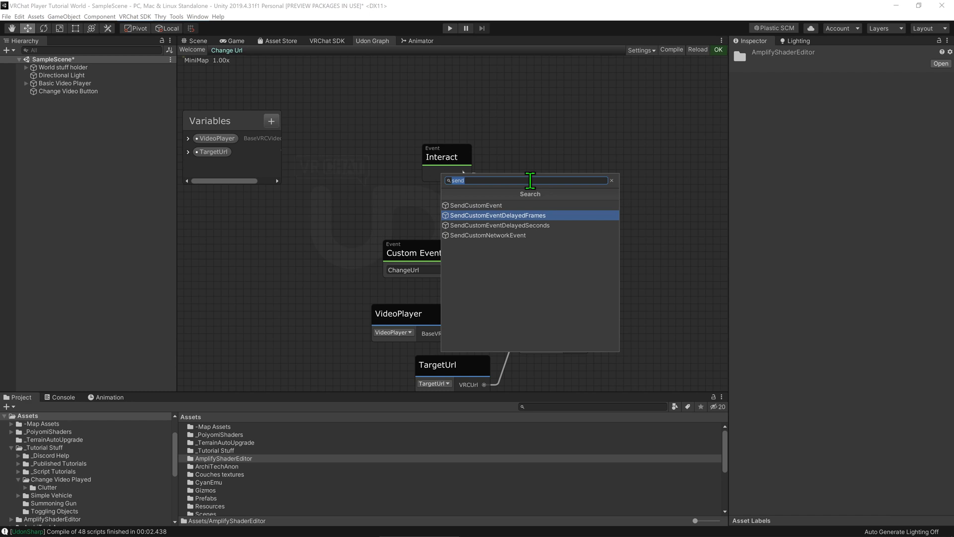
{"action": "key", "text": "Down"}
{"action": "key", "text": "Down"}
{"action": "key", "text": "Return"}
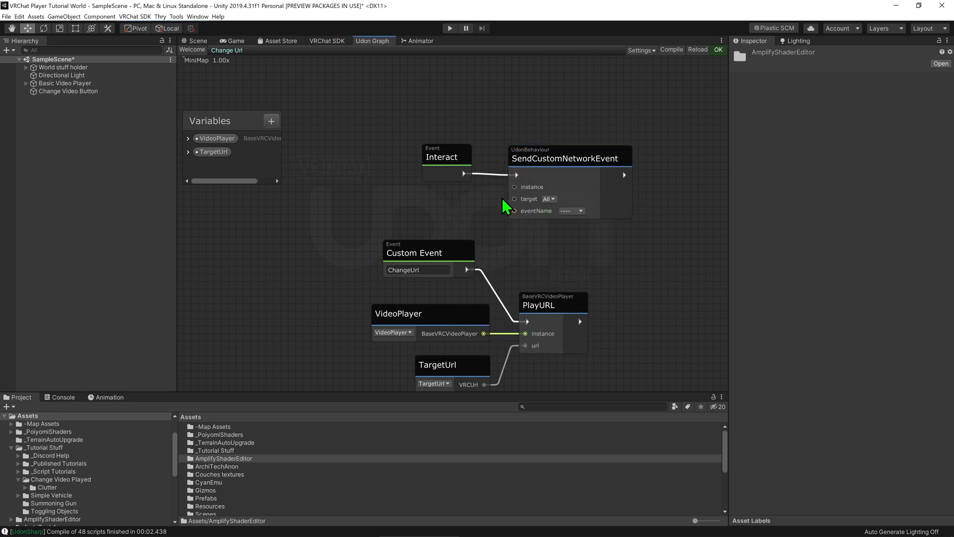
{"action": "left_click", "coordinate": [550, 199]}
{"action": "left_click", "coordinate": [551, 209]}
{"action": "mouse_move", "coordinate": [571, 182]}
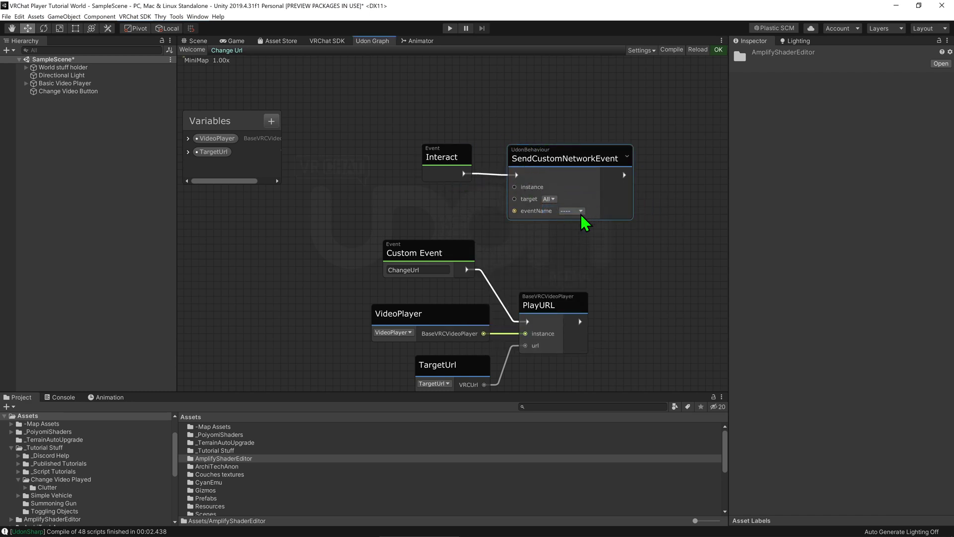
{"action": "left_click", "coordinate": [578, 212]}
{"action": "left_click", "coordinate": [586, 230]}
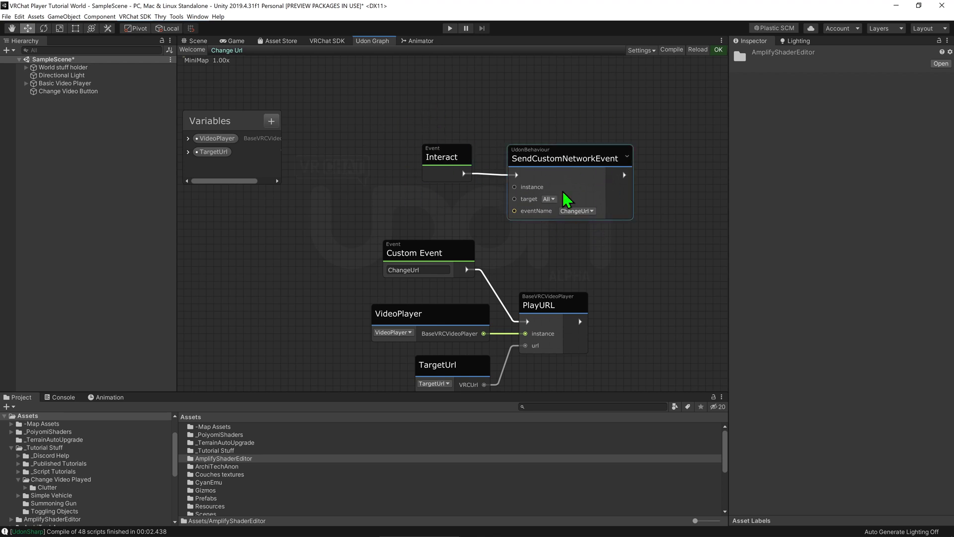
{"action": "middle_click_drag", "start_coordinate": [416, 209], "coordinate": [369, 160]}
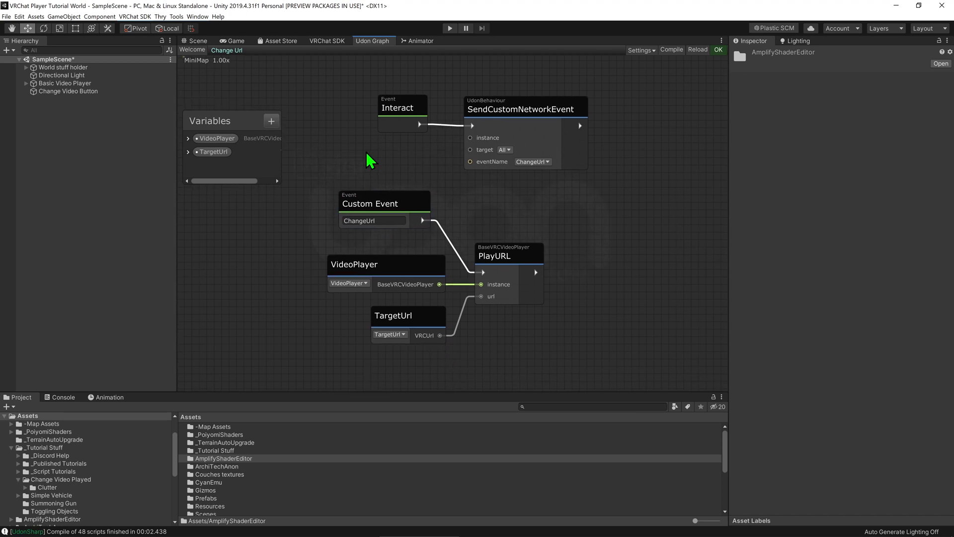
{"action": "middle_click_drag", "start_coordinate": [507, 214], "coordinate": [561, 235]}
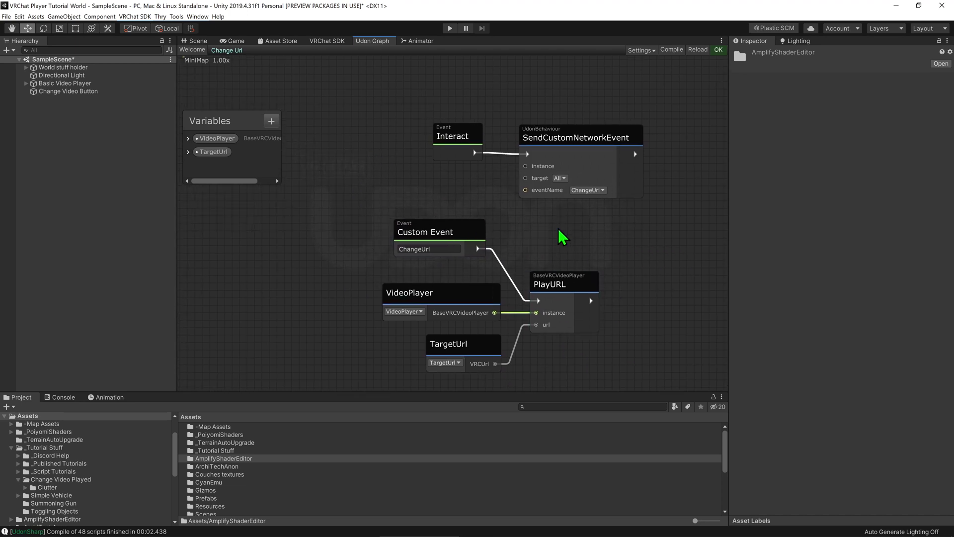
- Launch a local VRChat Build & Test with Number of Clients set to 2
{"action": "left_click", "coordinate": [324, 43]}
{"action": "left_click", "coordinate": [558, 291]}
{"action": "type", "text": "2"}
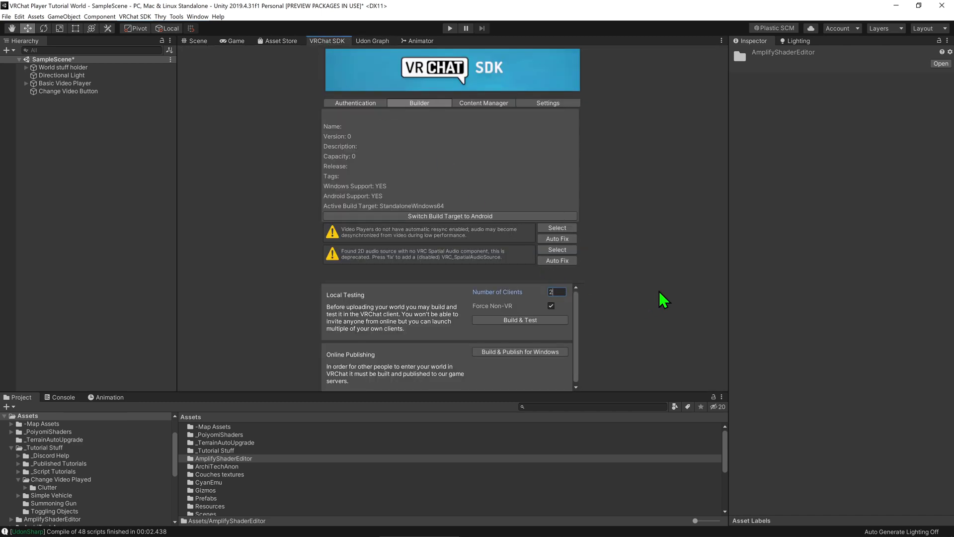
{"action": "left_click", "coordinate": [551, 317]}
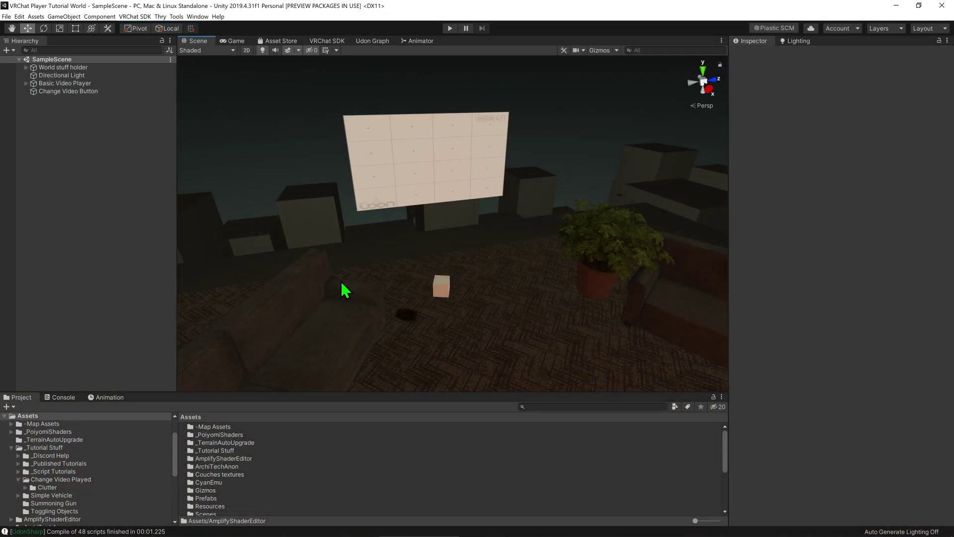
- Duplicate the Change Video Button cube and move the copy beside the original
{"action": "left_click", "coordinate": [74, 92]}
{"action": "key", "text": "ctrl+d"}
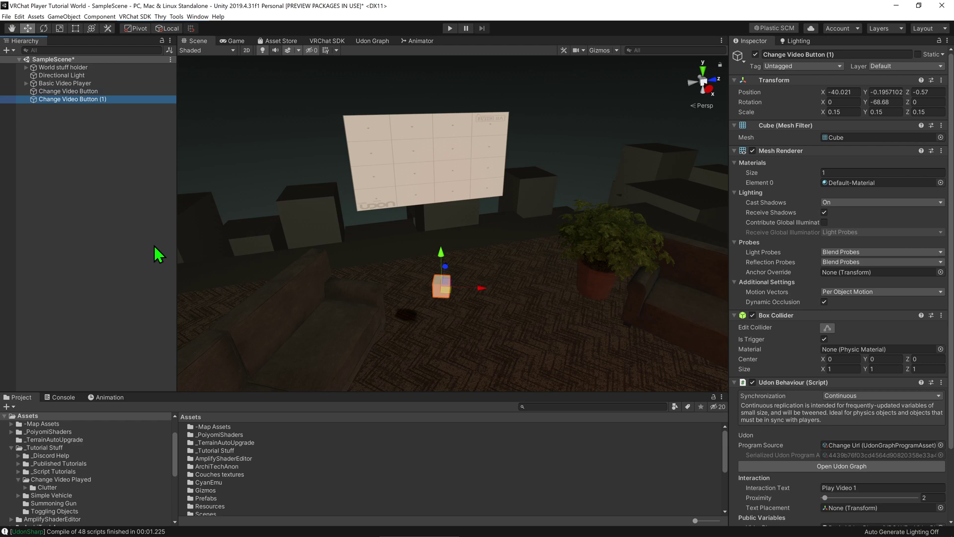
{"action": "left_click_drag", "start_coordinate": [441, 286], "coordinate": [483, 297]}
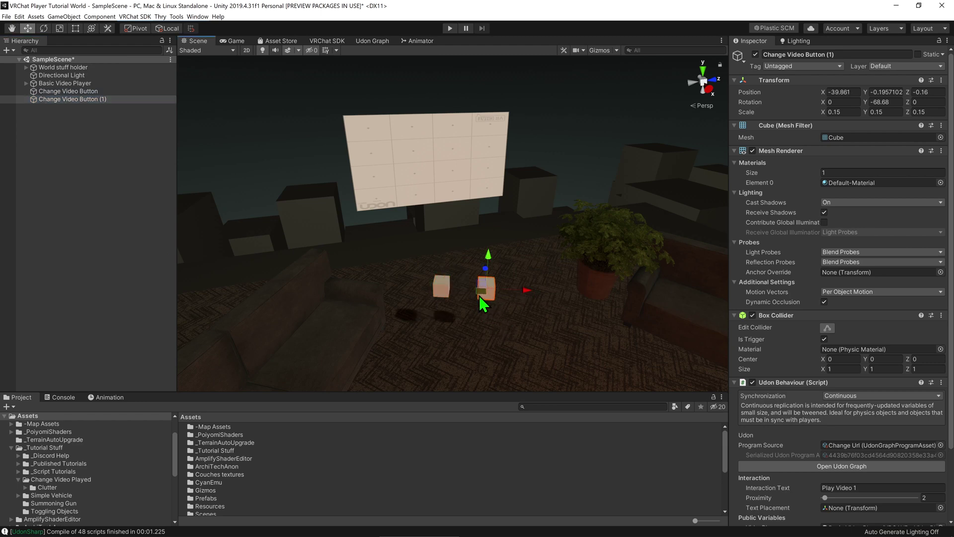
{"action": "scroll", "coordinate": [880, 472], "scroll_direction": "down", "scroll_amount": 3}
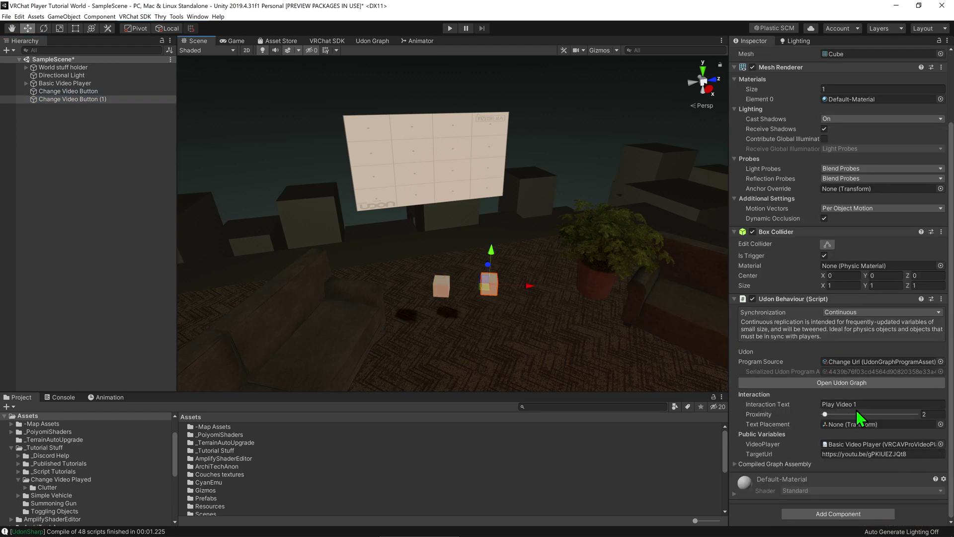
- Set the copy's Interaction Text to 'Play Video 2' and paste a new TargetUrl
{"action": "left_click", "coordinate": [870, 403]}
{"action": "type", "text": "2"}
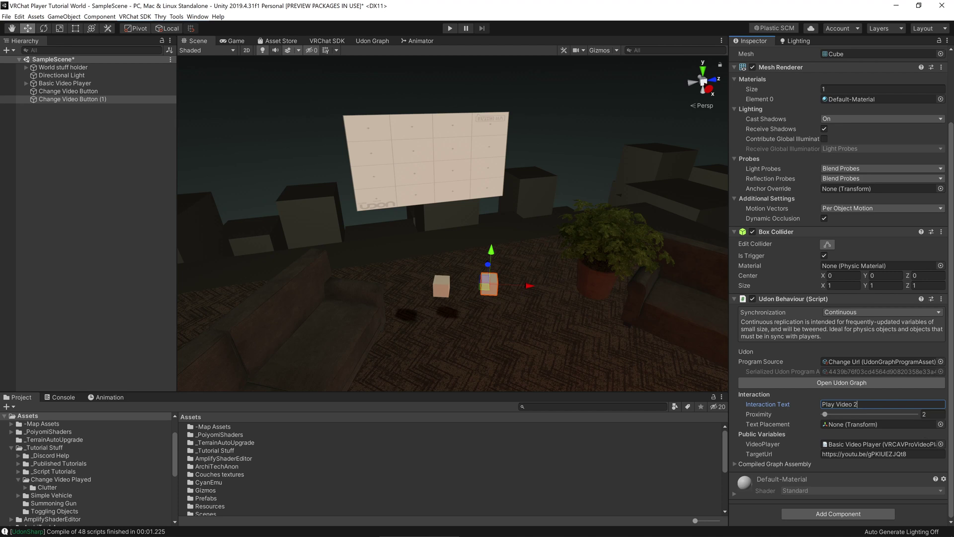
{"action": "left_click", "coordinate": [853, 453]}
{"action": "key", "text": "ctrl+a"}
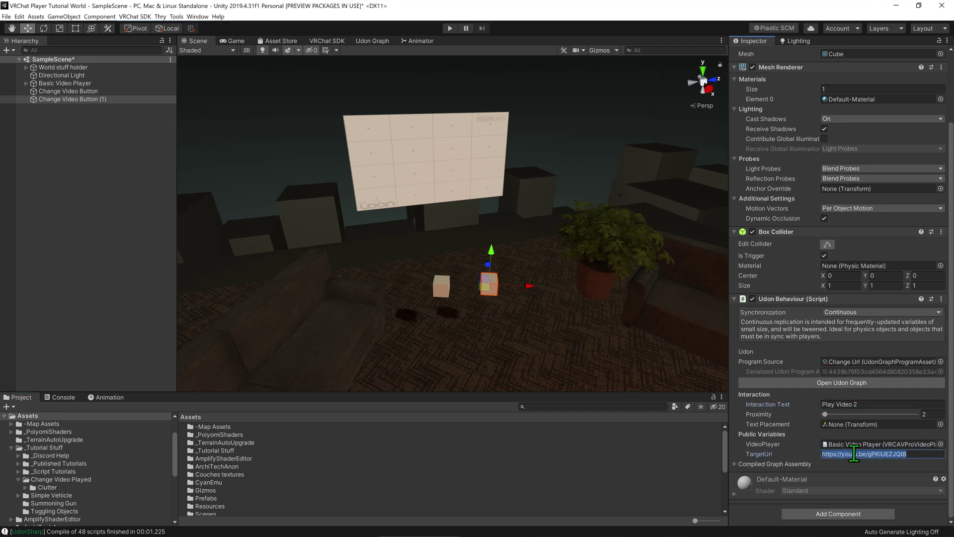
{"action": "type", "text": "https://youtu.be/ioR7ymWRYag"}
{"action": "key", "text": "Return"}
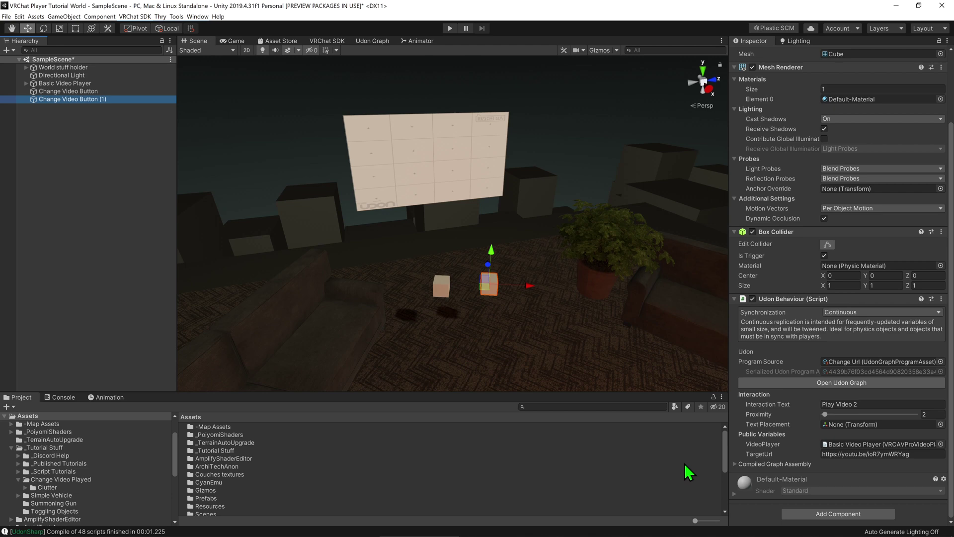
- Add a string constant, Get LocalPlayer and Get displayName nodes to the Change Url graph
{"action": "left_click", "coordinate": [372, 41]}
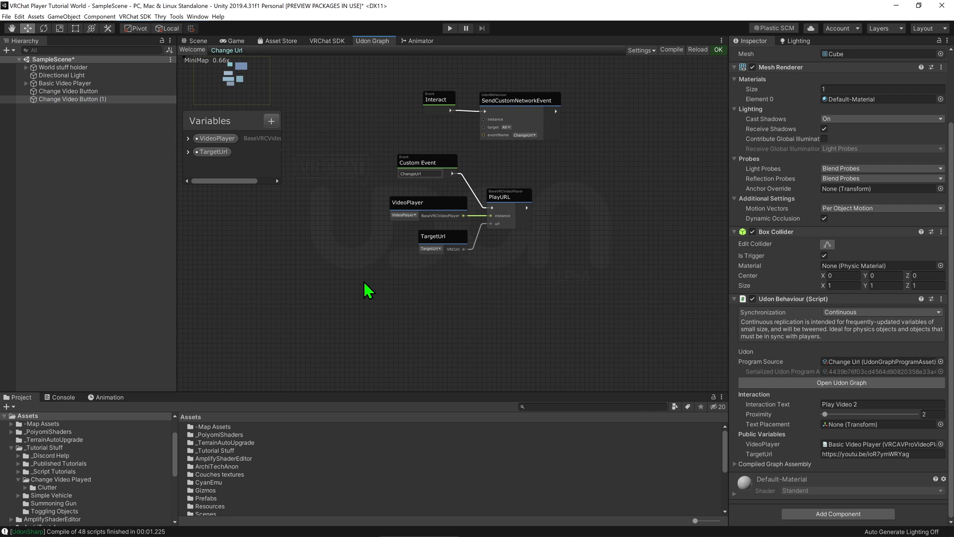
{"action": "scroll", "coordinate": [374, 310], "scroll_direction": "up", "scroll_amount": 2}
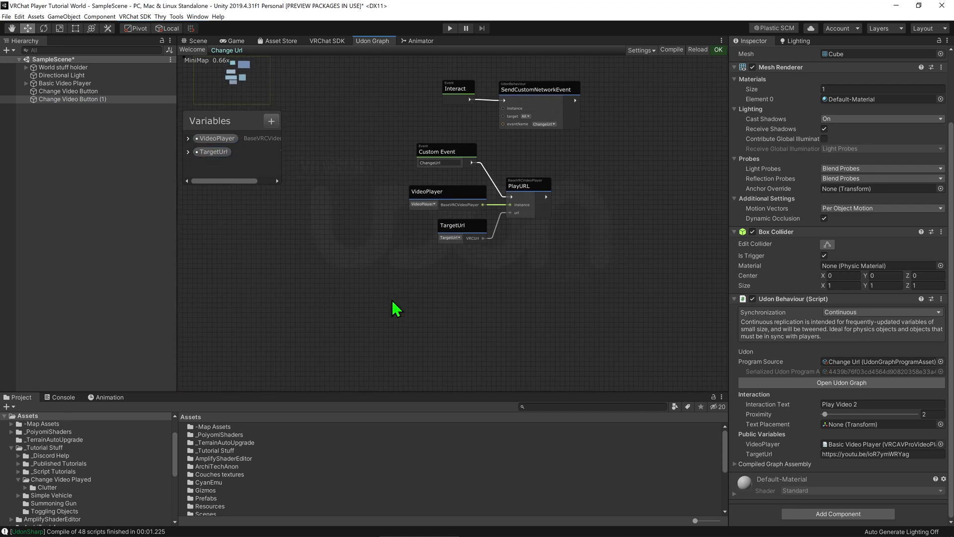
{"action": "key", "text": "space"}
{"action": "left_click", "coordinate": [358, 322]}
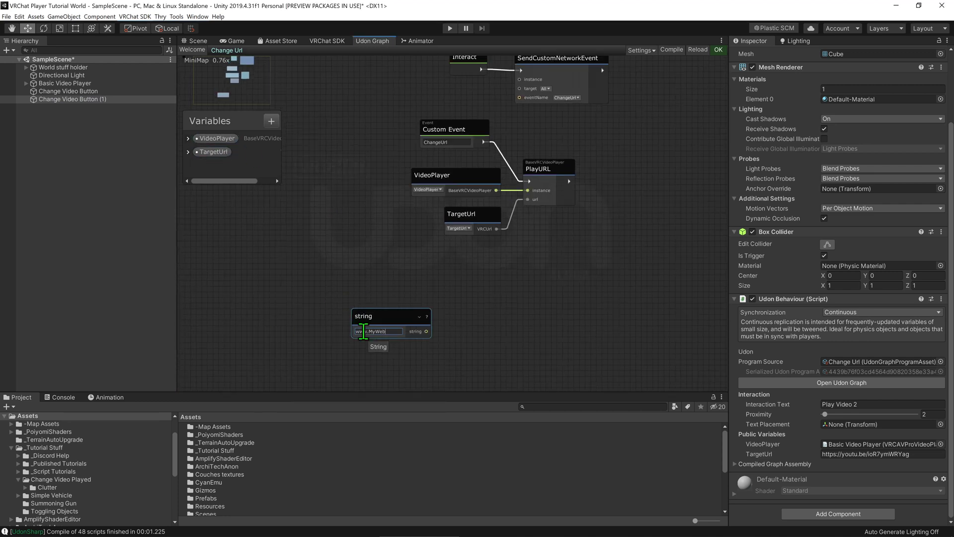
{"action": "scroll", "coordinate": [363, 331], "scroll_direction": "up", "scroll_amount": 3}
{"action": "key", "text": "space"}
{"action": "left_click", "coordinate": [390, 314]}
{"action": "key", "text": "space"}
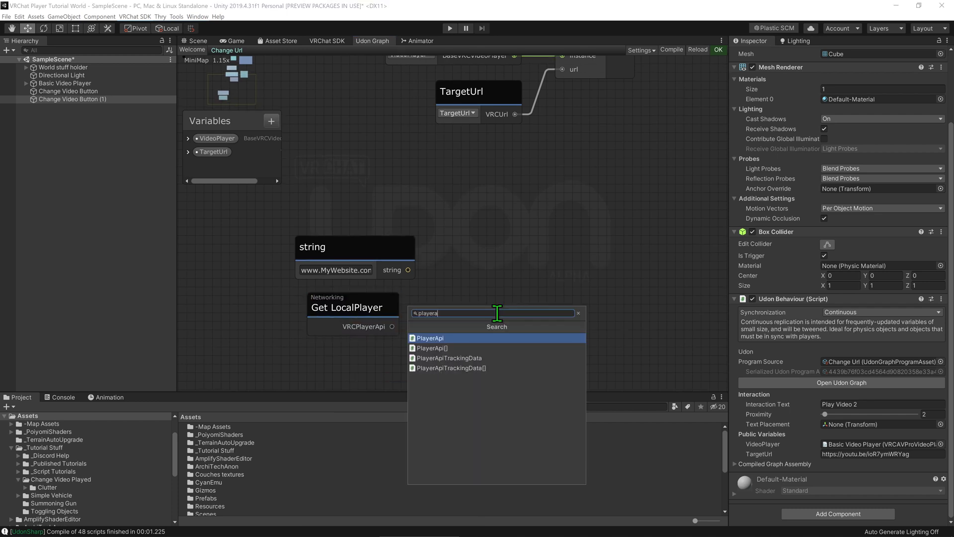
{"action": "left_click", "coordinate": [395, 338]}
- Join the website string and display name in an Addition node feeding Set TargetUrl
{"action": "left_click_drag", "start_coordinate": [392, 327], "coordinate": [506, 358]}
{"action": "key", "text": "space"}
{"action": "left_click_drag", "start_coordinate": [393, 245], "coordinate": [463, 253]}
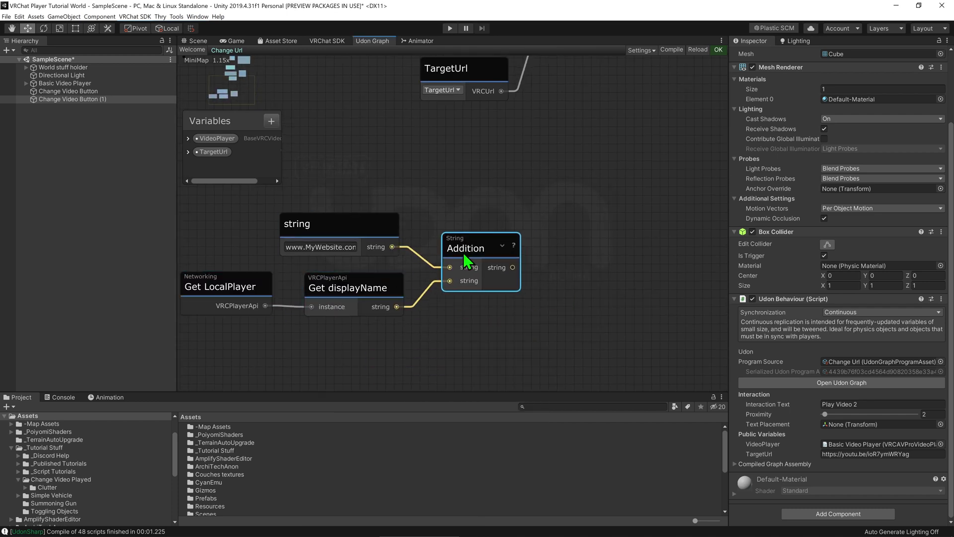
{"action": "left_click_drag", "start_coordinate": [428, 317], "coordinate": [472, 296]}
{"action": "key", "text": "space"}
{"action": "type", "text": "str"}
{"action": "left_click", "coordinate": [558, 276]}
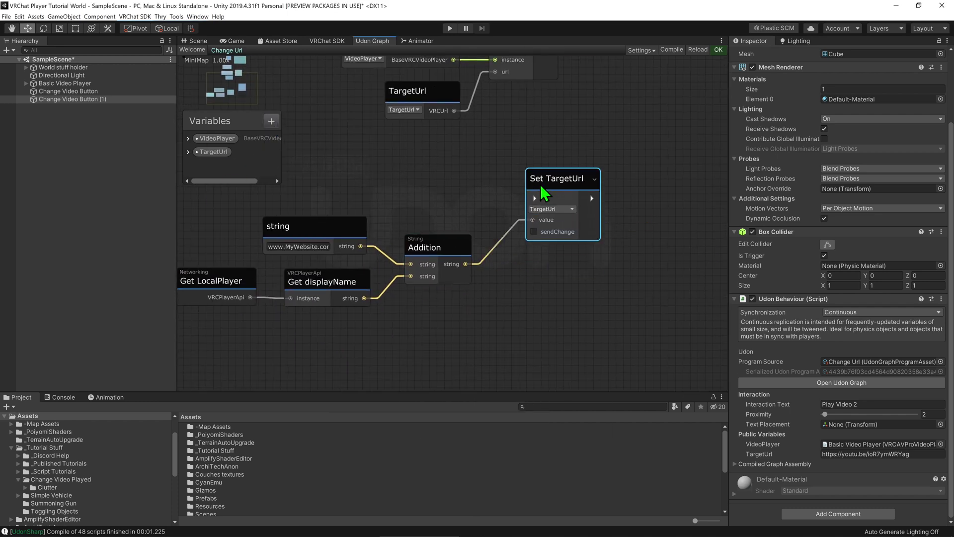
{"action": "scroll", "coordinate": [471, 248], "scroll_direction": "down", "scroll_amount": 3}
{"action": "mouse_move", "coordinate": [471, 249]}
{"action": "left_mouse_down"}
{"action": "mouse_move", "coordinate": [490, 149]}
{"action": "mouse_move", "coordinate": [511, 267]}
{"action": "mouse_move", "coordinate": [431, 243]}
{"action": "left_mouse_up"}
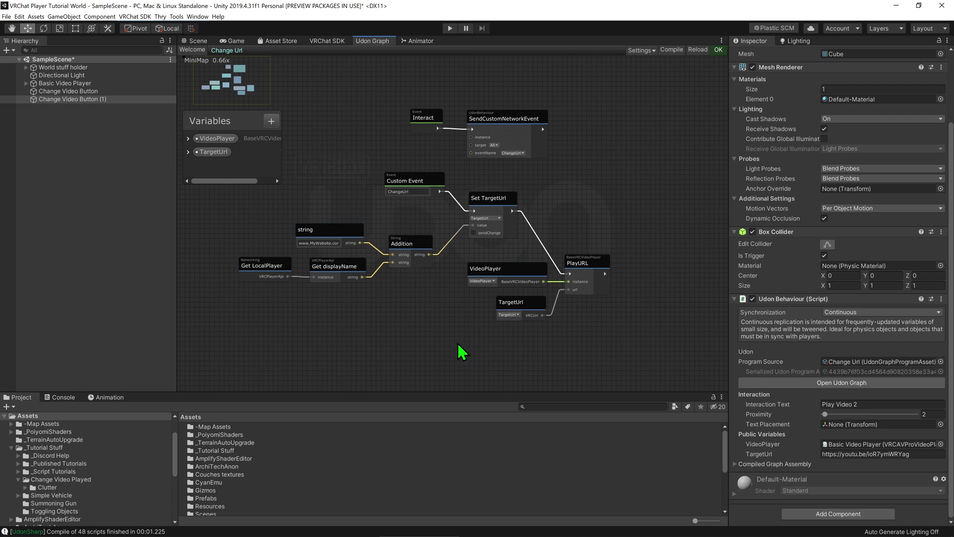
- Delete the string, Addition, player-name and Set TargetUrl nodes, then regroup VideoPlayer, TargetUrl and PlayURL under Custom Event
{"action": "left_click_drag", "start_coordinate": [470, 341], "coordinate": [283, 272]}
{"action": "key", "text": "Delete"}
{"action": "key", "text": "Escape"}
{"action": "key", "text": "Delete"}
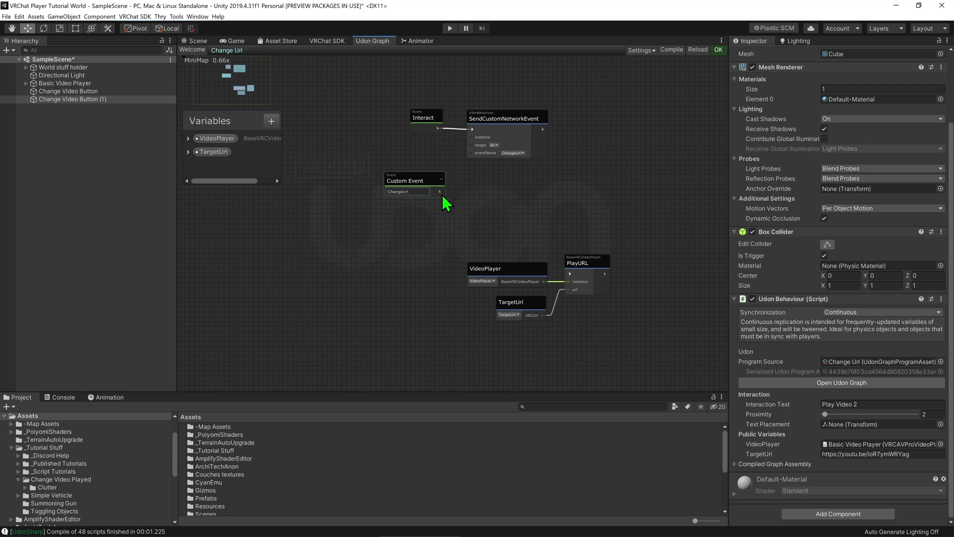
{"action": "mouse_move", "coordinate": [443, 202]}
{"action": "left_mouse_down"}
{"action": "mouse_move", "coordinate": [600, 275]}
{"action": "mouse_move", "coordinate": [495, 225]}
{"action": "left_mouse_up"}
{"action": "left_click", "coordinate": [546, 174]}
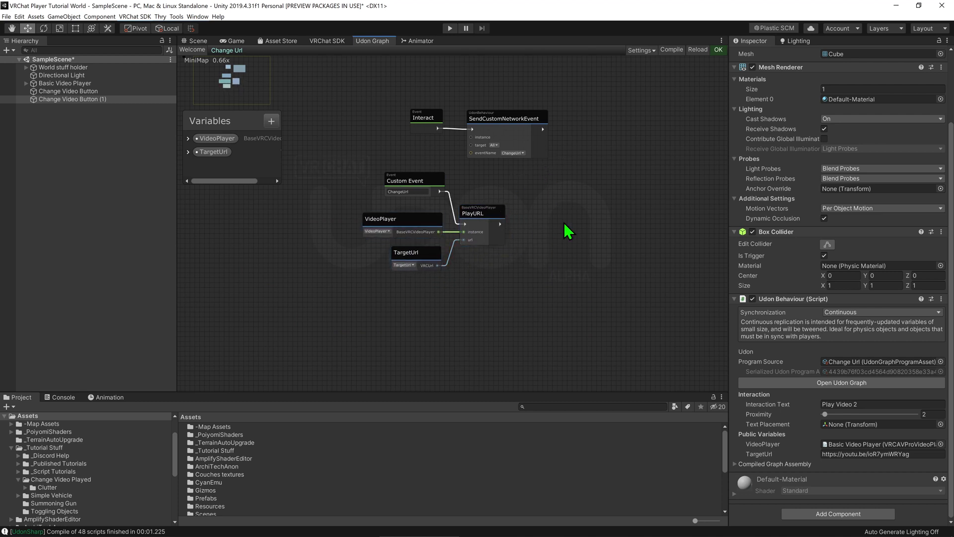